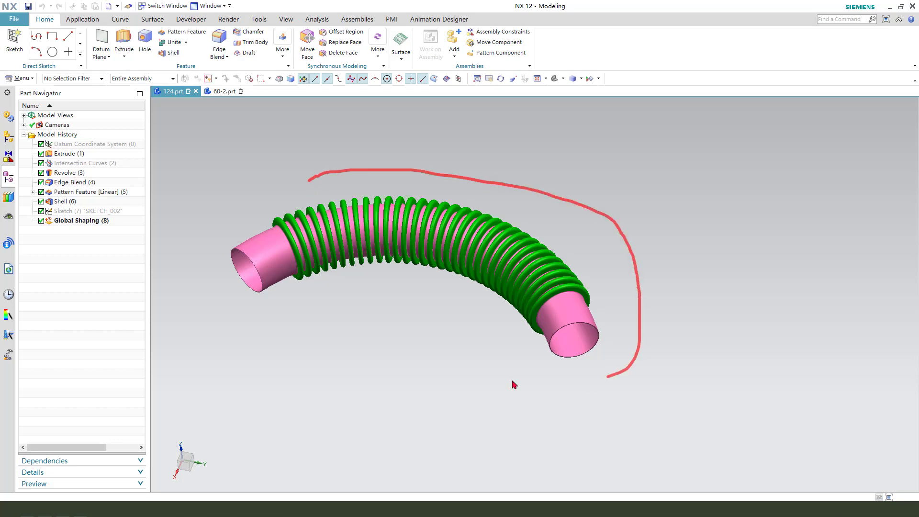
{"action": "mouse_move", "coordinate": [512, 381]}
{"action": "left_mouse_down"}
{"action": "mouse_move", "coordinate": [270, 208]}
{"action": "mouse_move", "coordinate": [368, 186]}
{"action": "left_mouse_up"}
{"action": "mouse_move", "coordinate": [502, 16]}
{"action": "left_mouse_down"}
{"action": "mouse_move", "coordinate": [535, 35]}
{"action": "mouse_move", "coordinate": [561, 93]}
{"action": "left_mouse_up"}
{"action": "key", "text": "Escape"}
{"action": "mouse_move", "coordinate": [463, 231]}
{"action": "middle_mouse_down"}
{"action": "mouse_move", "coordinate": [480, 281]}
{"action": "mouse_move", "coordinate": [457, 230]}
{"action": "mouse_move", "coordinate": [487, 257]}
{"action": "mouse_move", "coordinate": [455, 229]}
{"action": "middle_mouse_up"}
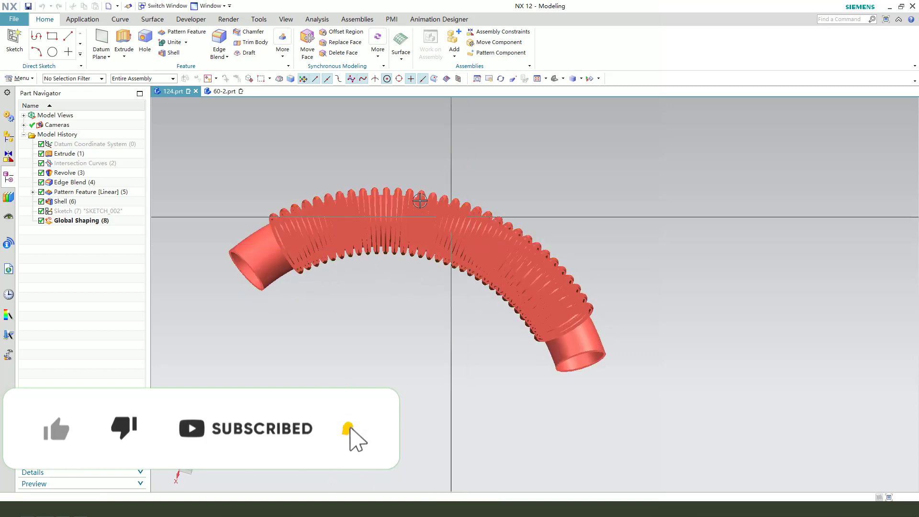
- Switch to the 60-2.prt part and start an Extrude section sketch on the YZ datum plane
{"action": "left_click", "coordinate": [225, 91]}
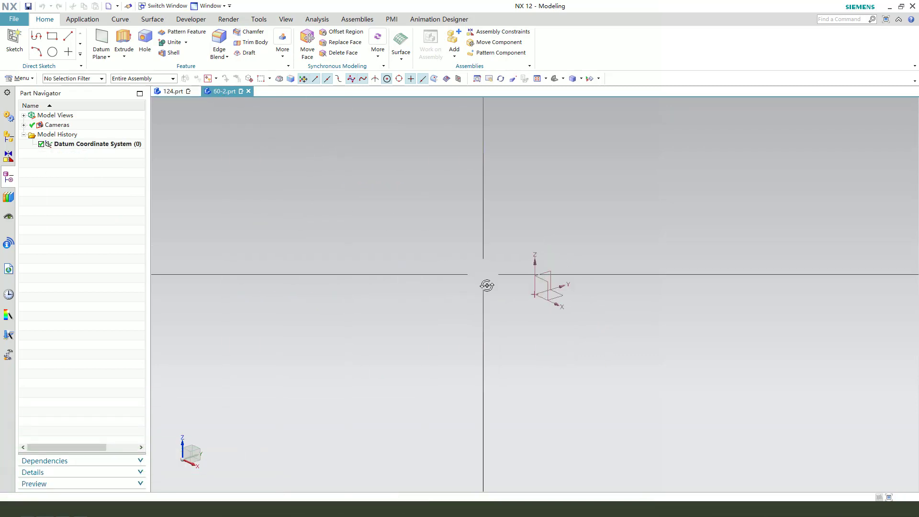
{"action": "mouse_move", "coordinate": [487, 285]}
{"action": "middle_mouse_down"}
{"action": "mouse_move", "coordinate": [481, 274]}
{"action": "mouse_move", "coordinate": [485, 281]}
{"action": "middle_mouse_up"}
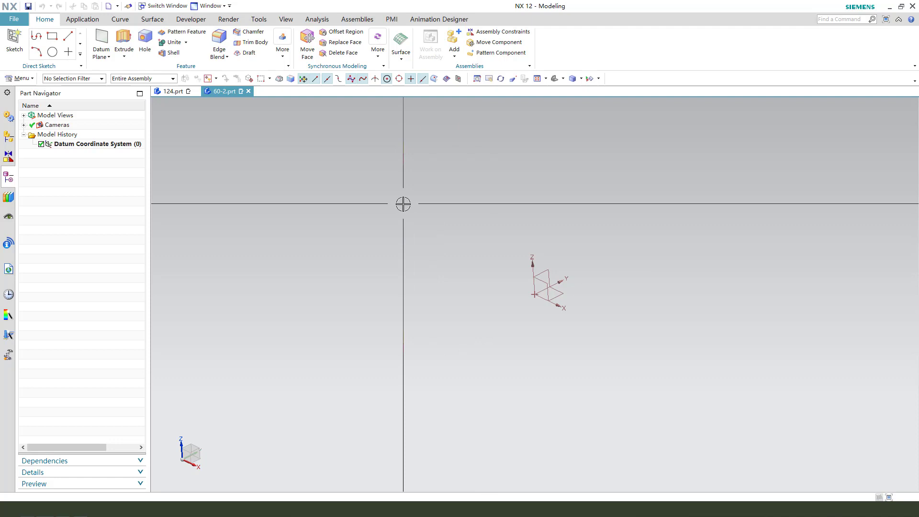
{"action": "left_click", "coordinate": [123, 39]}
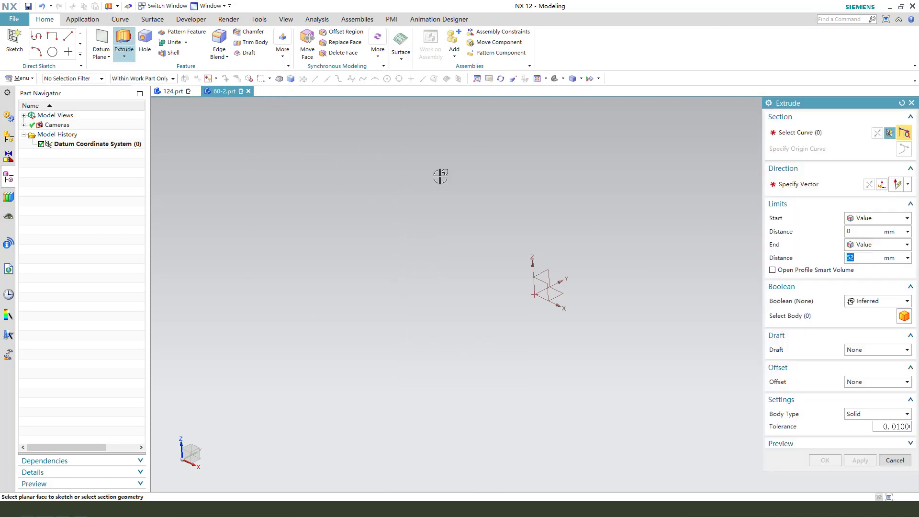
{"action": "left_click", "coordinate": [547, 269]}
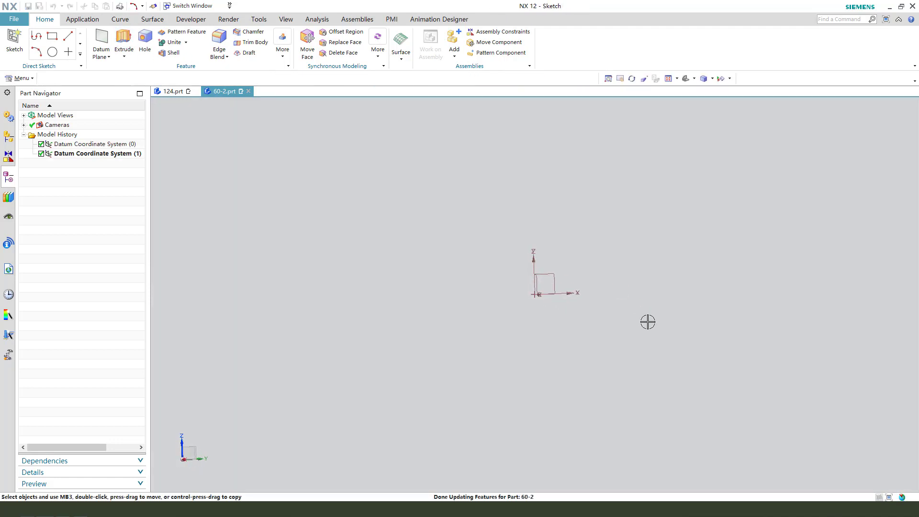
- Sketch a circle centred on the origin, set its diameter to 50 mm, and finish the sketch
{"action": "left_click", "coordinate": [207, 41]}
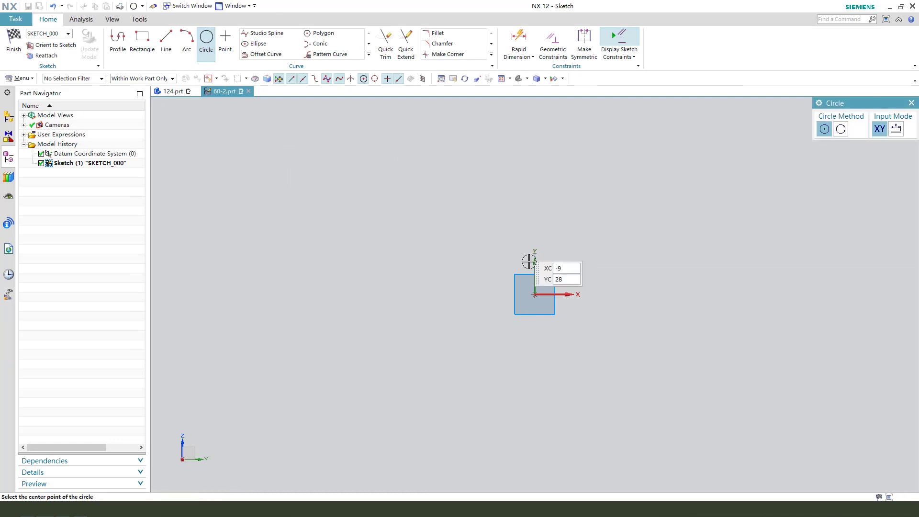
{"action": "left_click", "coordinate": [535, 294]}
{"action": "left_click", "coordinate": [603, 308]}
{"action": "key", "text": "Escape"}
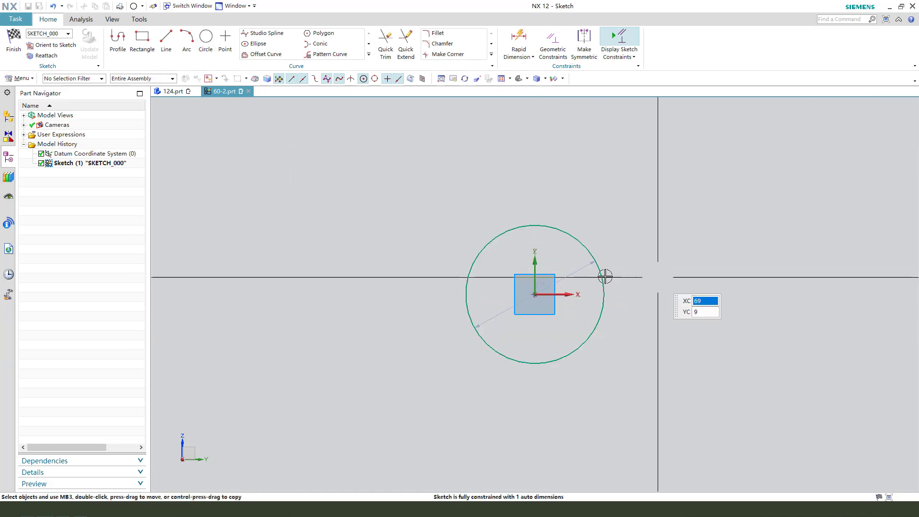
{"action": "double_click", "coordinate": [621, 236]}
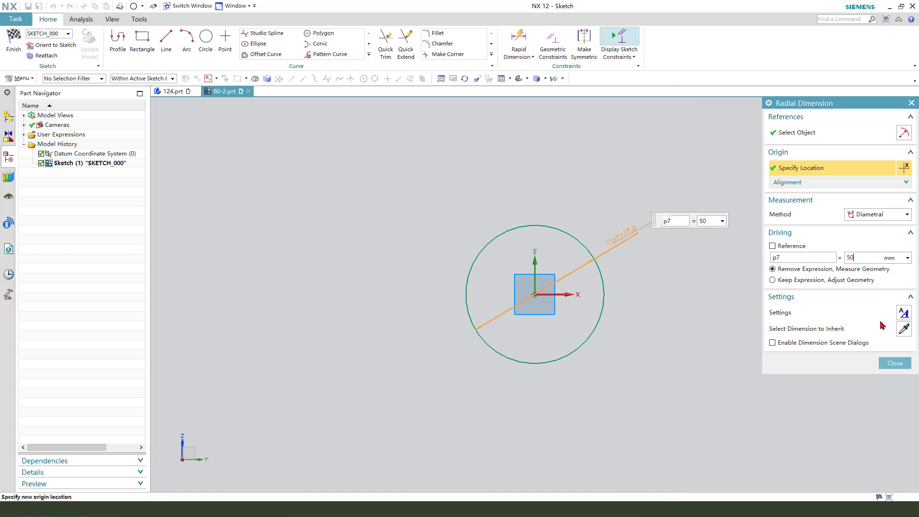
{"action": "key", "text": "Return"}
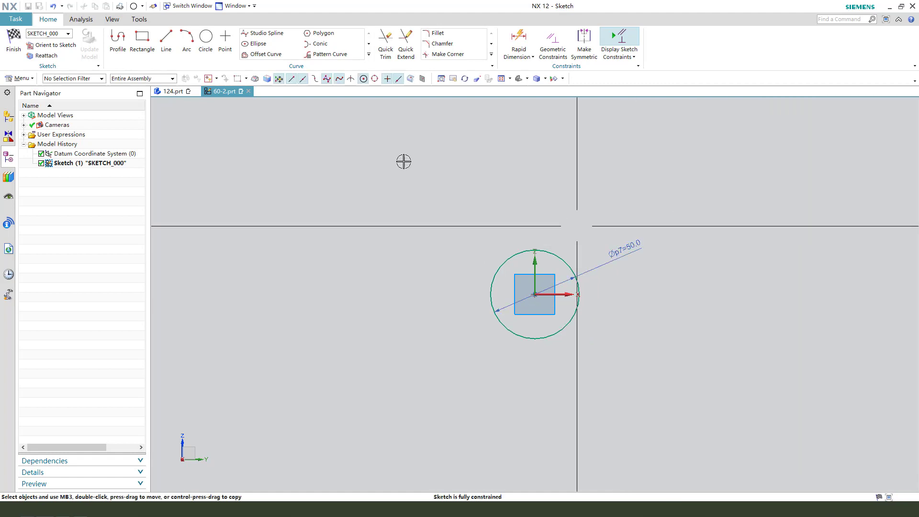
{"action": "left_click", "coordinate": [21, 56]}
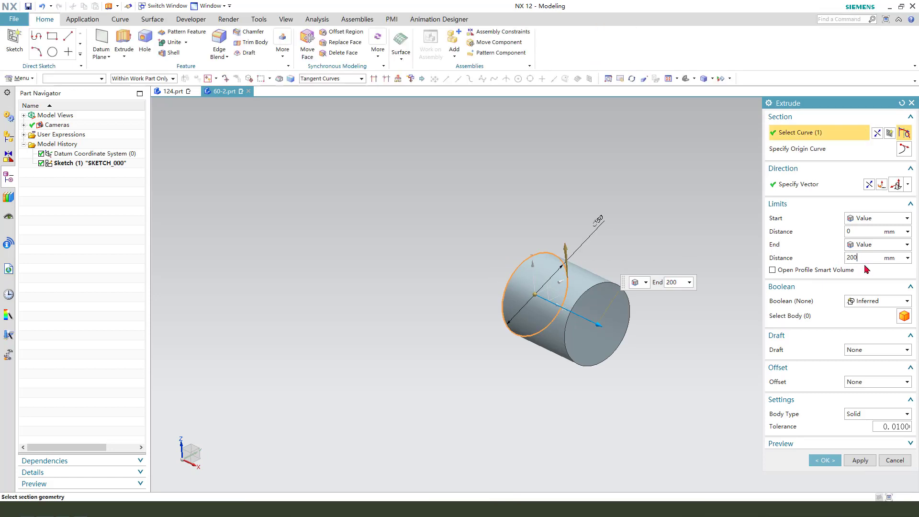
- Extrude the circle with a symmetric distance of 200 mm on both sides of the section
{"action": "key", "text": "Return"}
{"action": "left_click", "coordinate": [874, 245]}
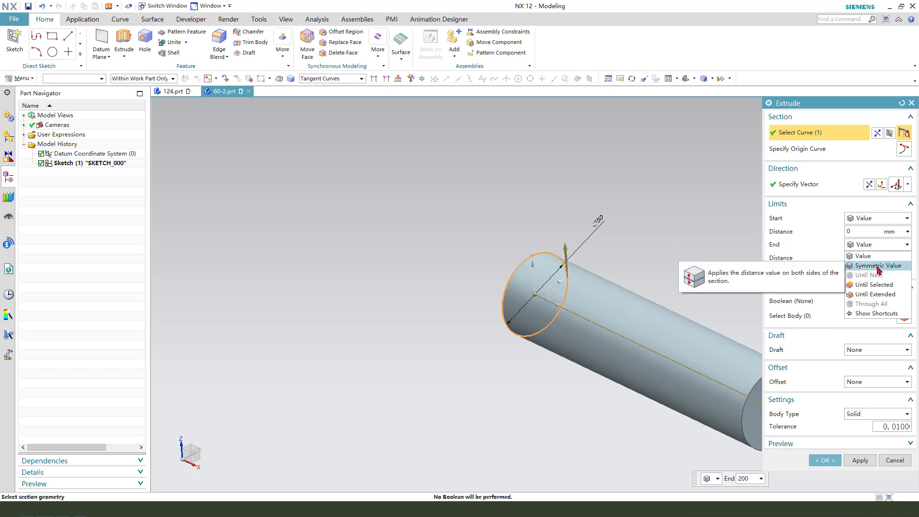
{"action": "left_click", "coordinate": [880, 267]}
{"action": "scroll", "coordinate": [593, 273], "scroll_direction": "down", "scroll_amount": 3}
{"action": "left_click", "coordinate": [824, 434]}
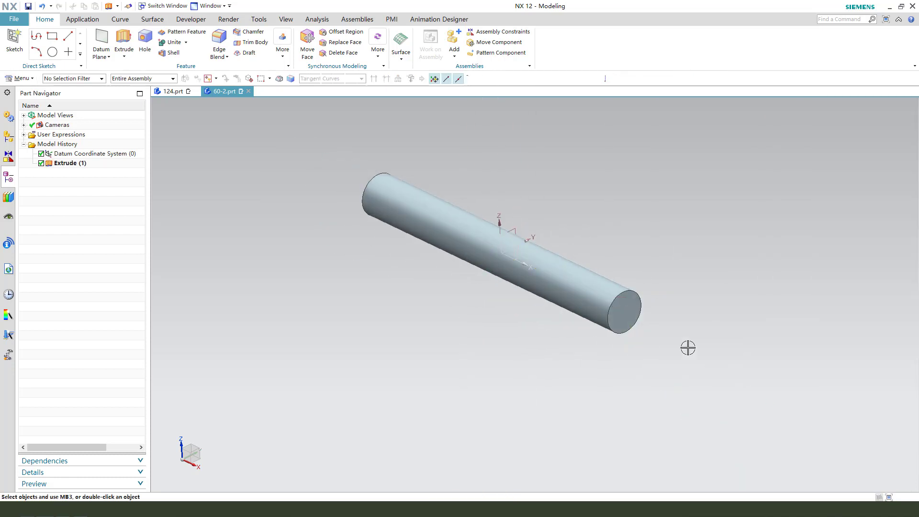
{"action": "key", "text": "l"}
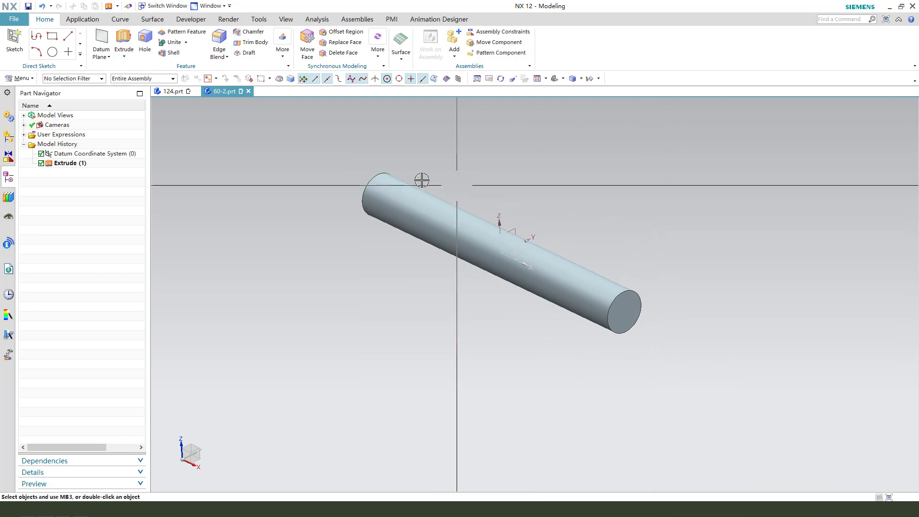
- Create intersection curves between the cylinder's outer face and the XY datum plane
{"action": "left_click", "coordinate": [120, 20]}
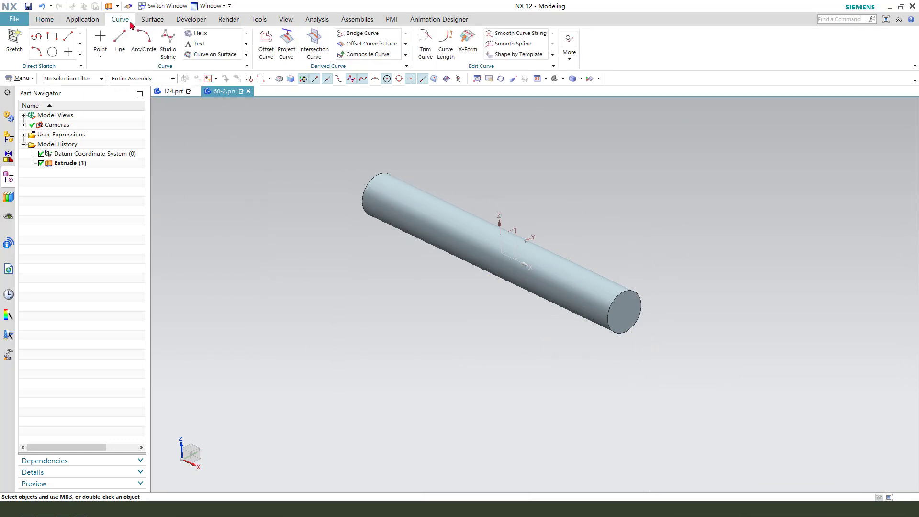
{"action": "left_click", "coordinate": [310, 50]}
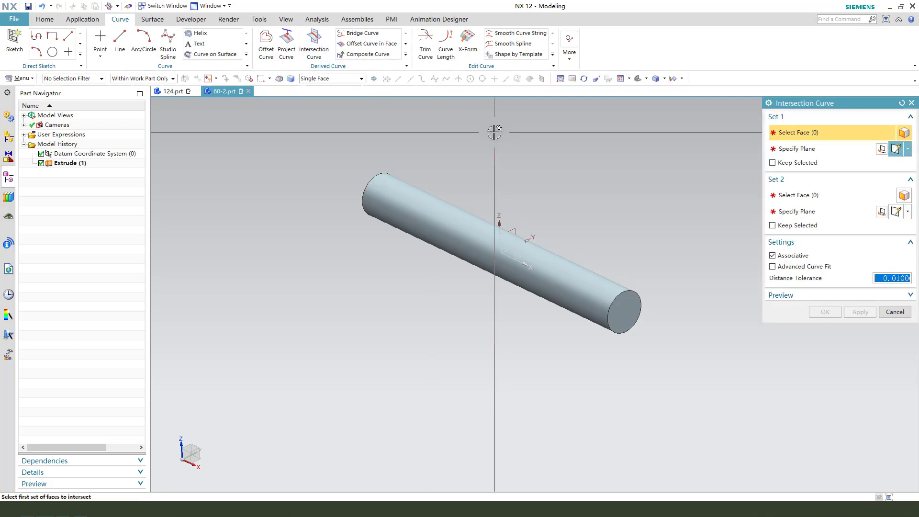
{"action": "left_click", "coordinate": [432, 206]}
{"action": "left_click", "coordinate": [785, 179]}
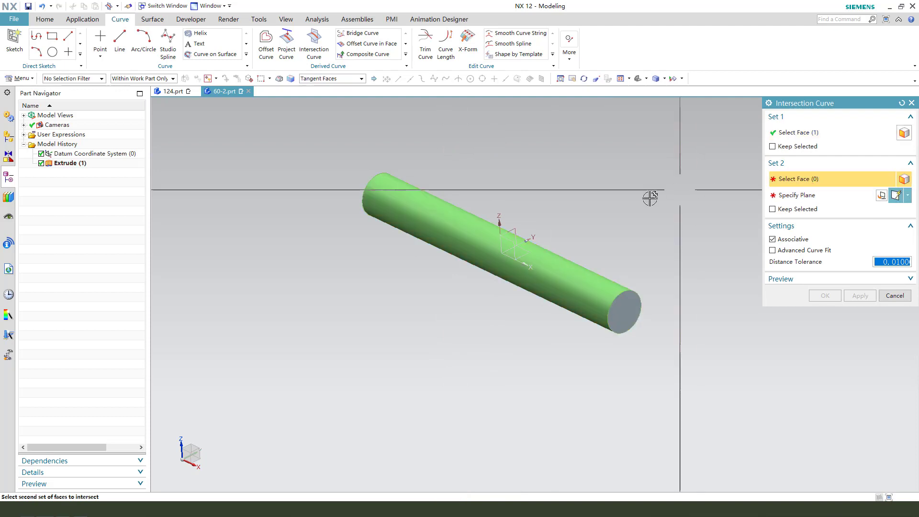
{"action": "left_click", "coordinate": [529, 250]}
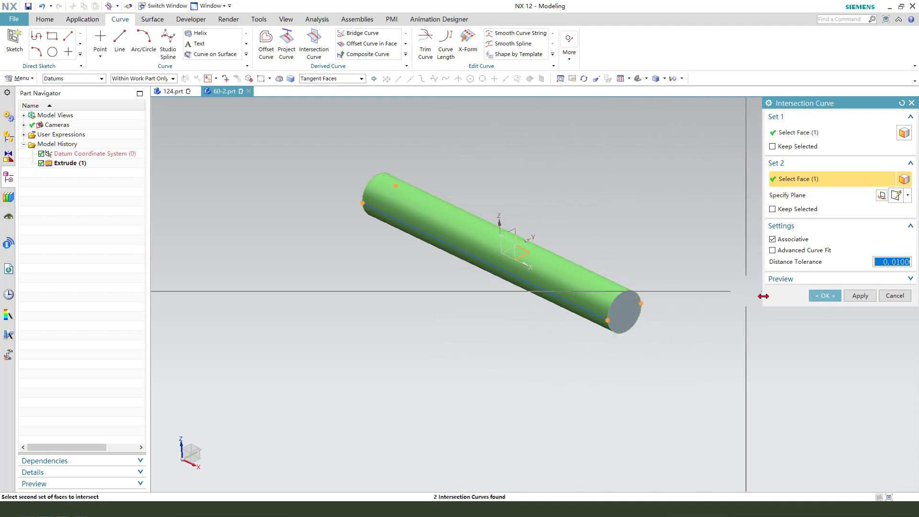
{"action": "scroll", "coordinate": [660, 361], "scroll_direction": "up", "scroll_amount": 2}
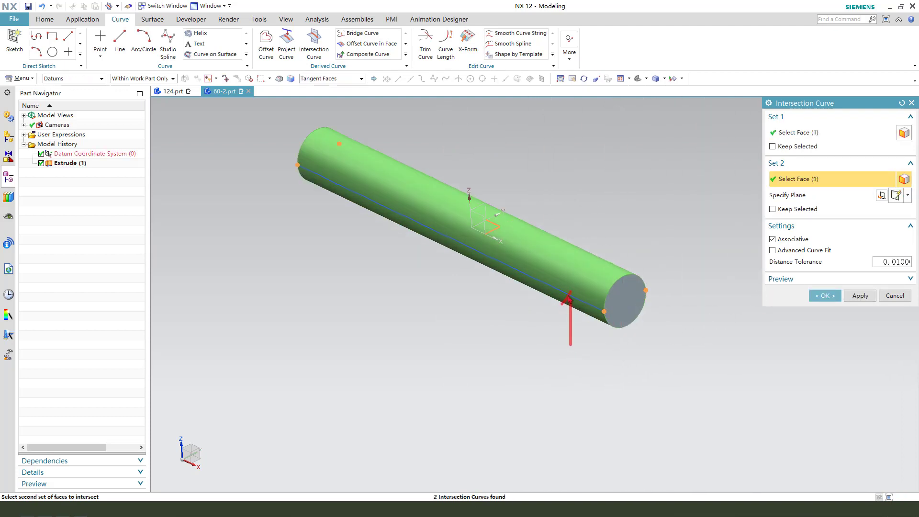
{"action": "left_click", "coordinate": [828, 296]}
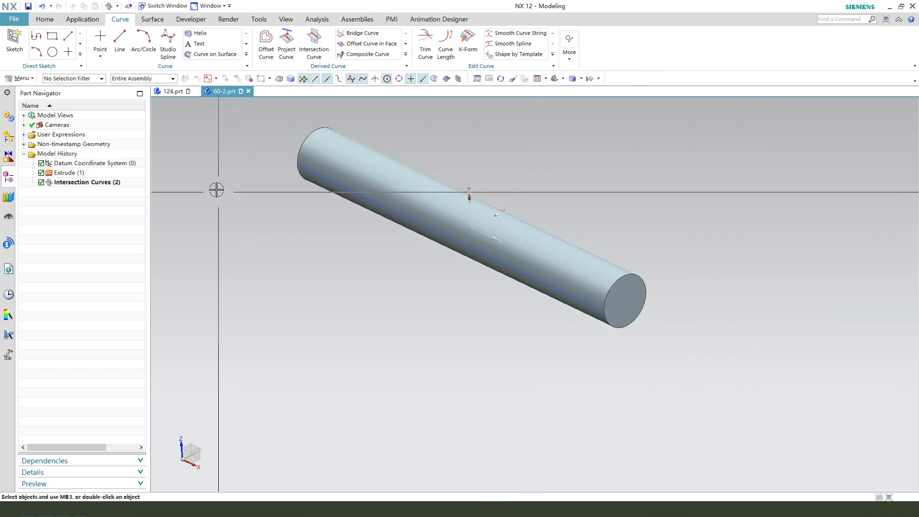
- Start a Revolve section sketch on the XY datum plane and draw a rectangle about 14 by 28 mm below the cylinder's lower edge
{"action": "left_click", "coordinate": [51, 22]}
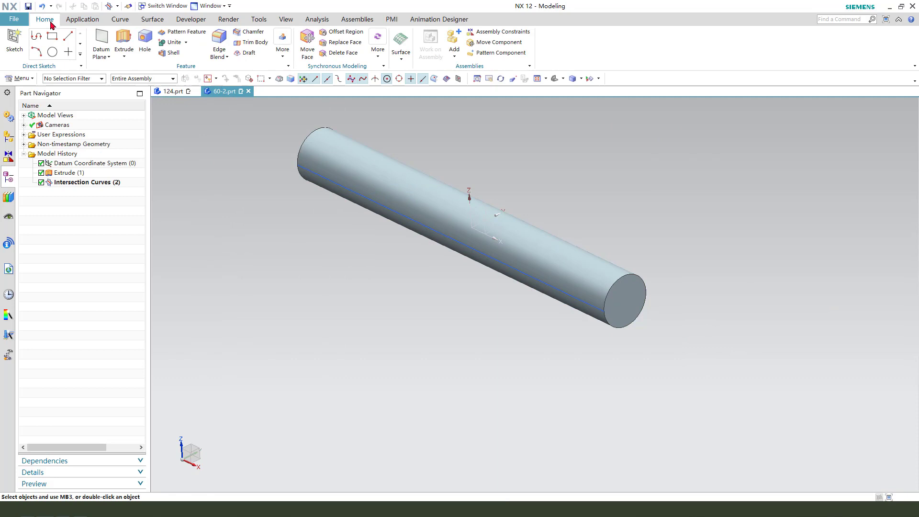
{"action": "left_click", "coordinate": [139, 81]}
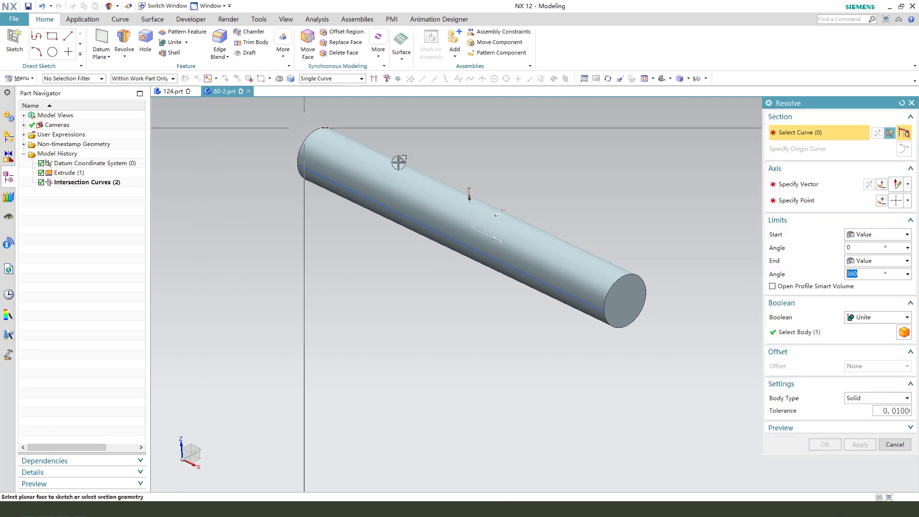
{"action": "left_click", "coordinate": [500, 226]}
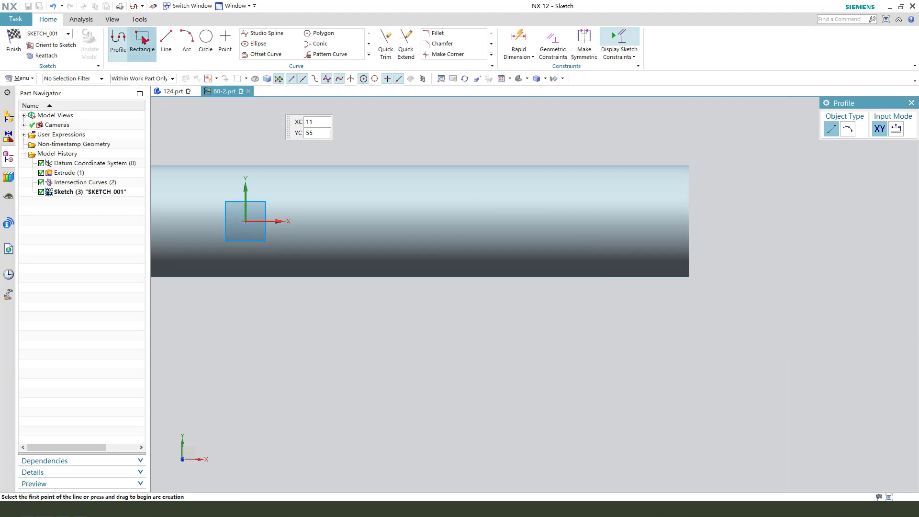
{"action": "left_click", "coordinate": [143, 40]}
{"action": "left_click", "coordinate": [620, 277]}
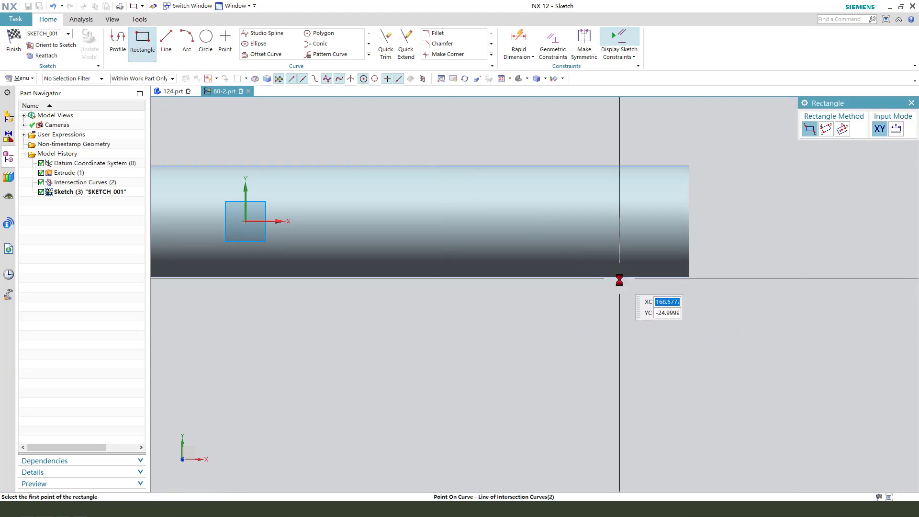
{"action": "left_click", "coordinate": [589, 339]}
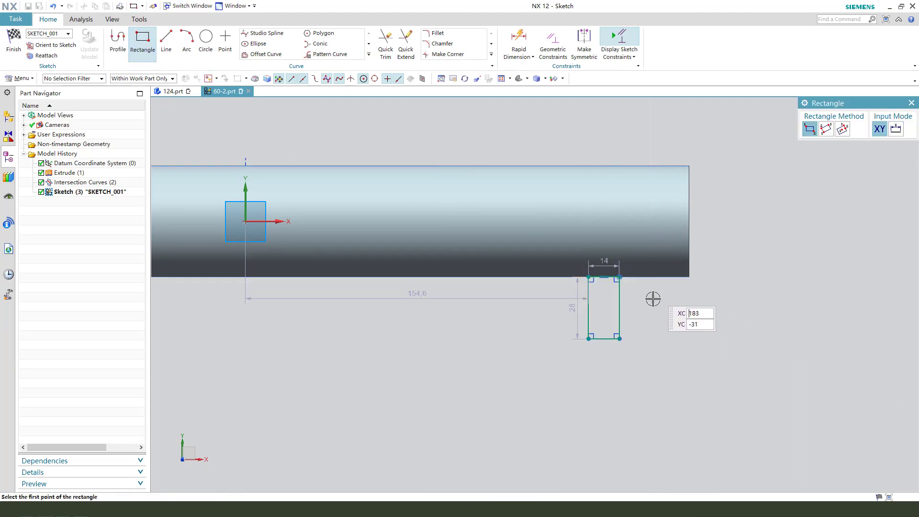
{"action": "key", "text": "Escape"}
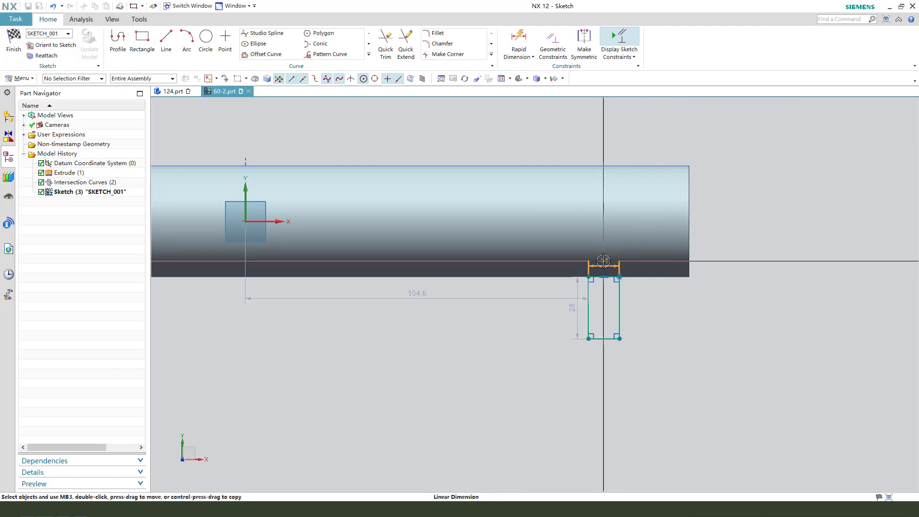
- Set both the rectangle's width and its height to 5 mm
{"action": "double_click", "coordinate": [603, 261]}
{"action": "type", "text": "5"}
{"action": "key", "text": "Return"}
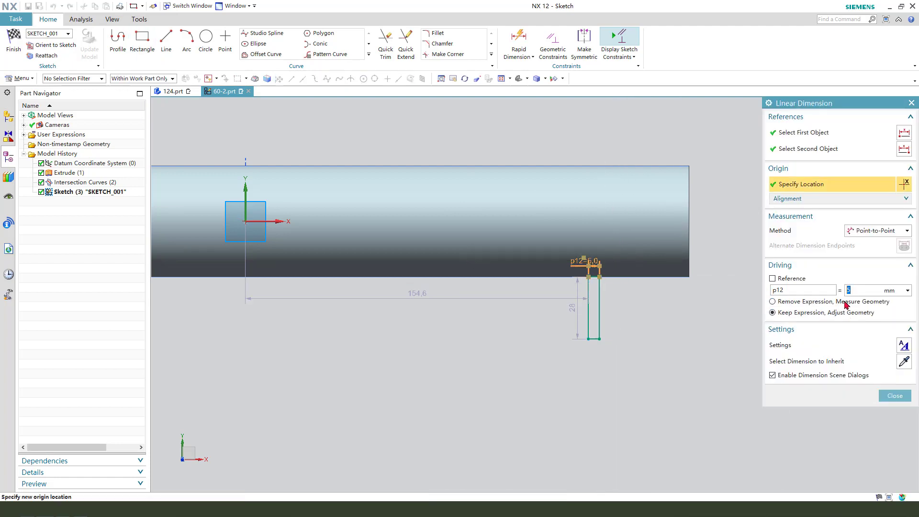
{"action": "key", "text": "Escape"}
{"action": "left_click_drag", "start_coordinate": [574, 308], "coordinate": [559, 308]}
{"action": "double_click", "coordinate": [559, 309]}
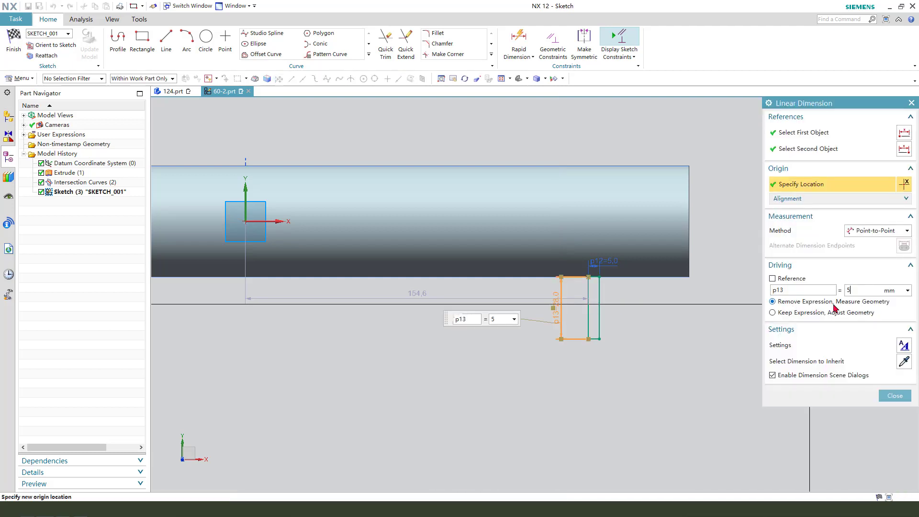
{"action": "scroll", "coordinate": [595, 281], "scroll_direction": "up", "scroll_amount": 4}
{"action": "middle_click", "coordinate": [622, 273]}
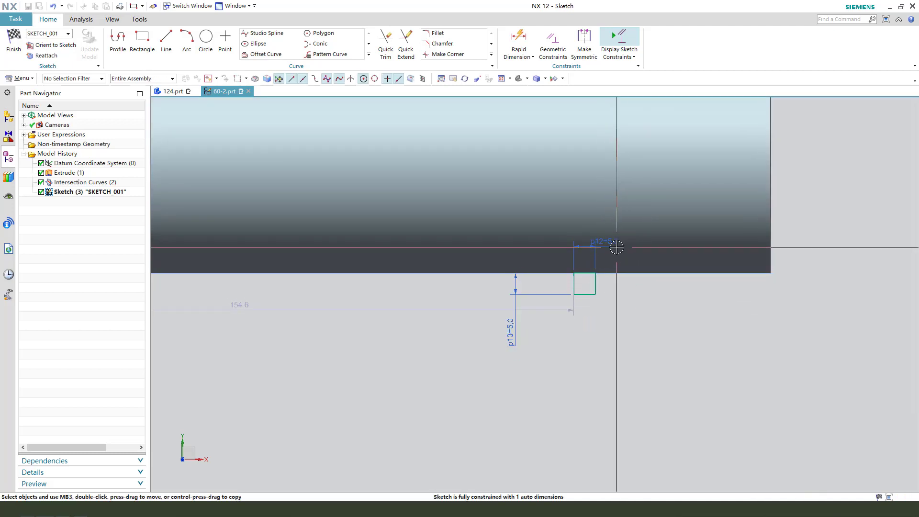
- Add a 180° arc of 2.5 mm radius below the rectangle, centred on the midpoint of its lower edge
{"action": "left_click", "coordinate": [186, 38]}
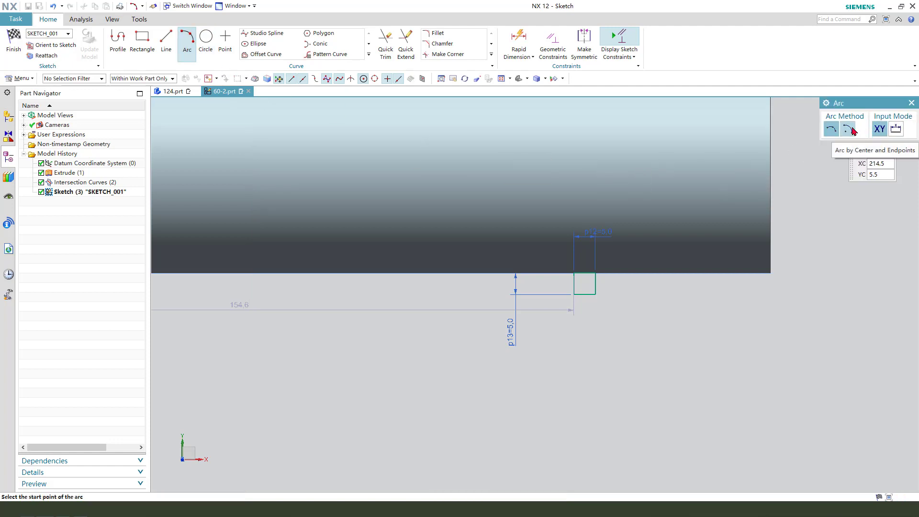
{"action": "scroll", "coordinate": [593, 314], "scroll_direction": "up", "scroll_amount": 3}
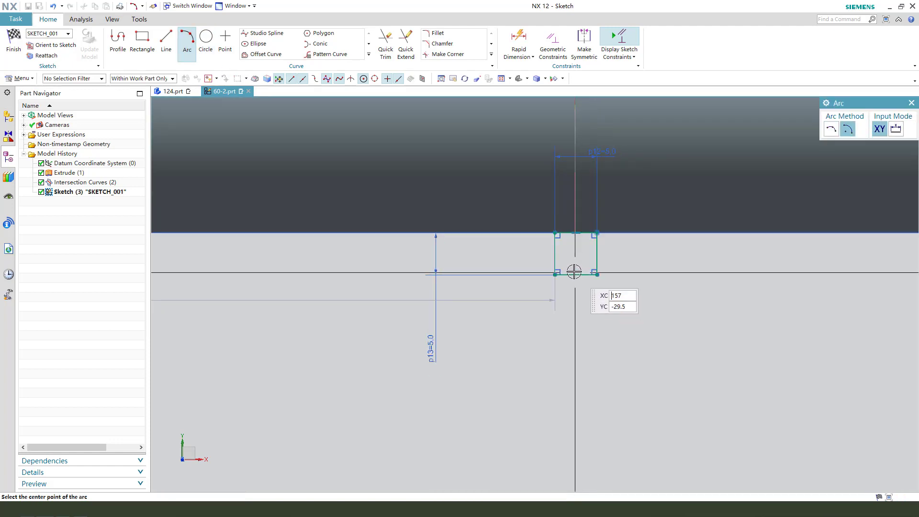
{"action": "left_click", "coordinate": [576, 275]}
{"action": "left_click", "coordinate": [597, 275]}
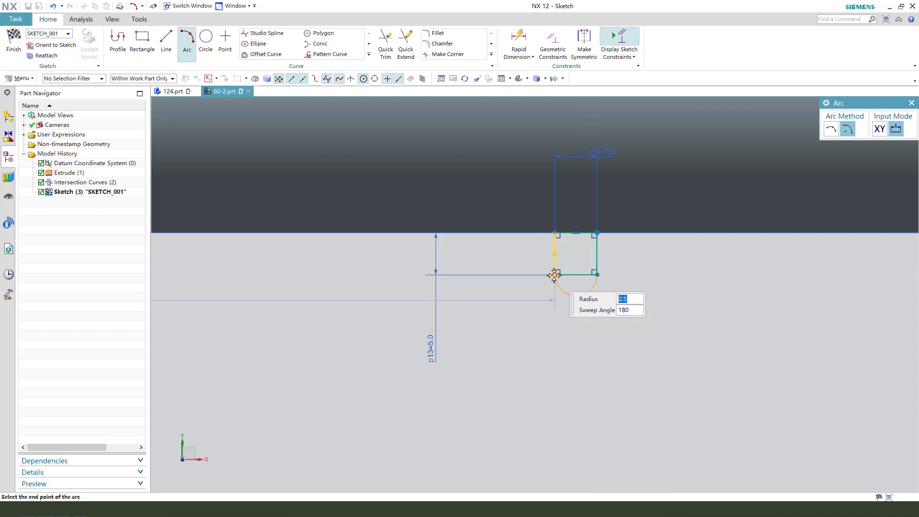
{"action": "key", "text": "Return"}
{"action": "key", "text": "Escape"}
{"action": "scroll", "coordinate": [581, 278], "scroll_direction": "up", "scroll_amount": 2}
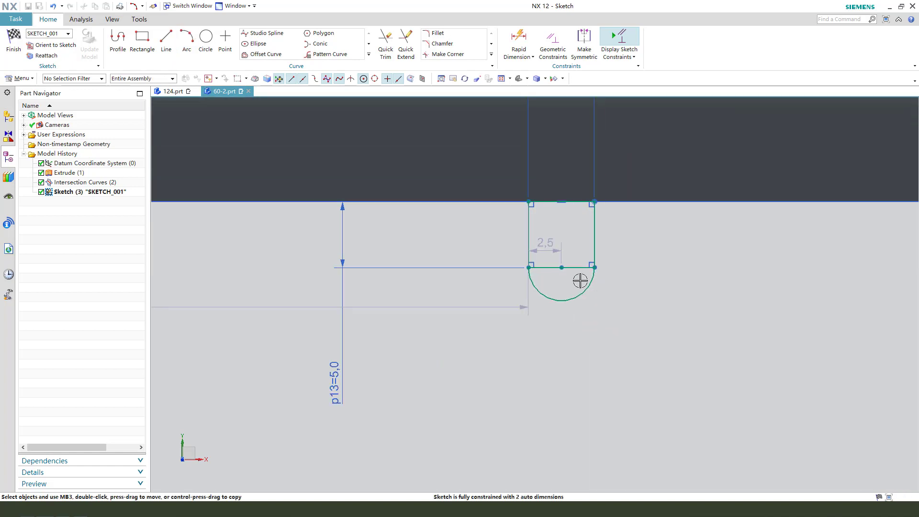
- Convert the rectangle's lower edge, between the square and the arc, to a reference line
{"action": "left_click", "coordinate": [574, 269]}
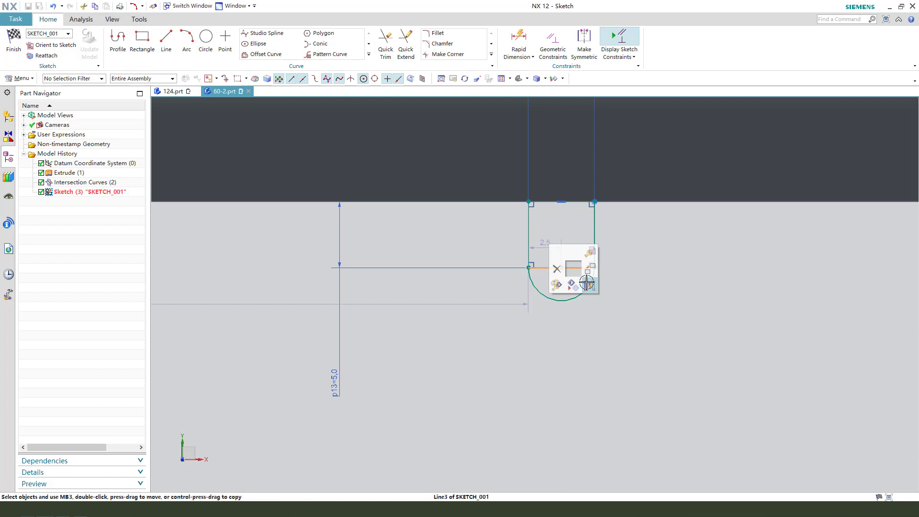
{"action": "left_click", "coordinate": [587, 283]}
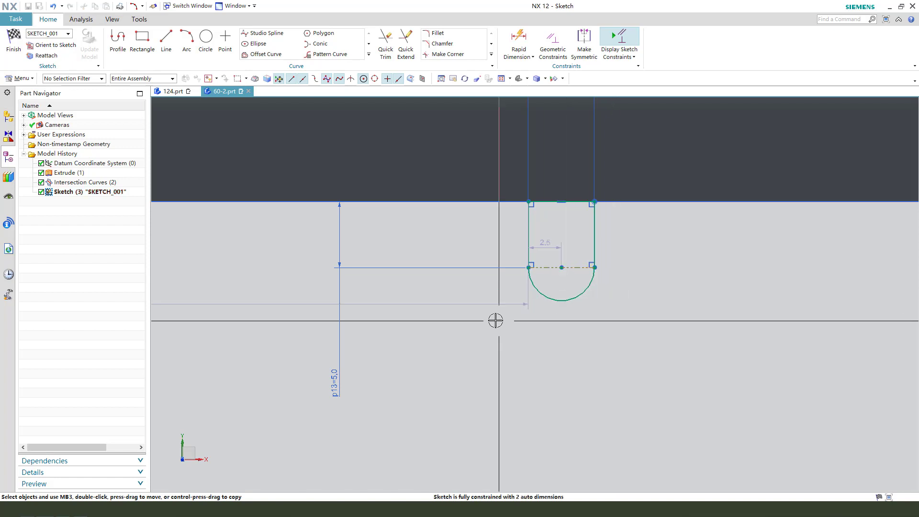
{"action": "scroll", "coordinate": [496, 321], "scroll_direction": "down", "scroll_amount": 4}
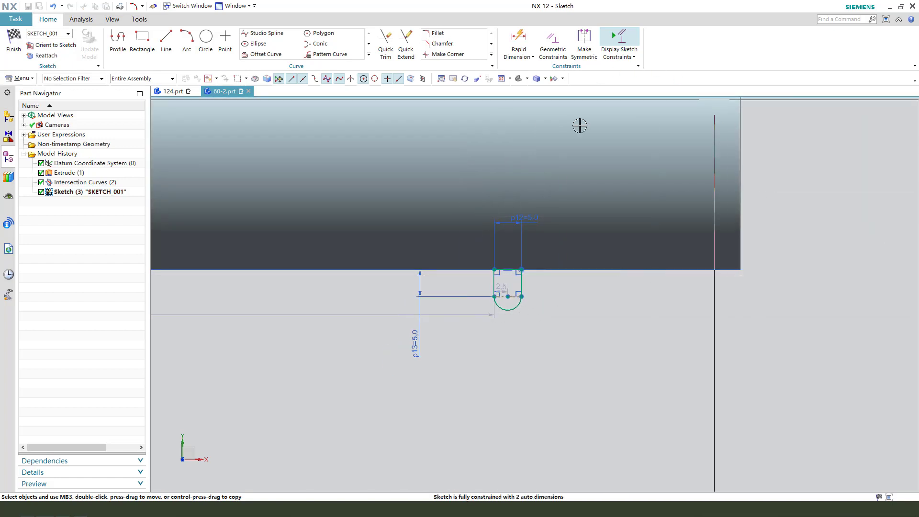
- Dimension the rib profile's horizontal distance from its upper edge midpoint to the cylinder's end at 40 mm and finish the sketch
{"action": "left_click", "coordinate": [508, 269]}
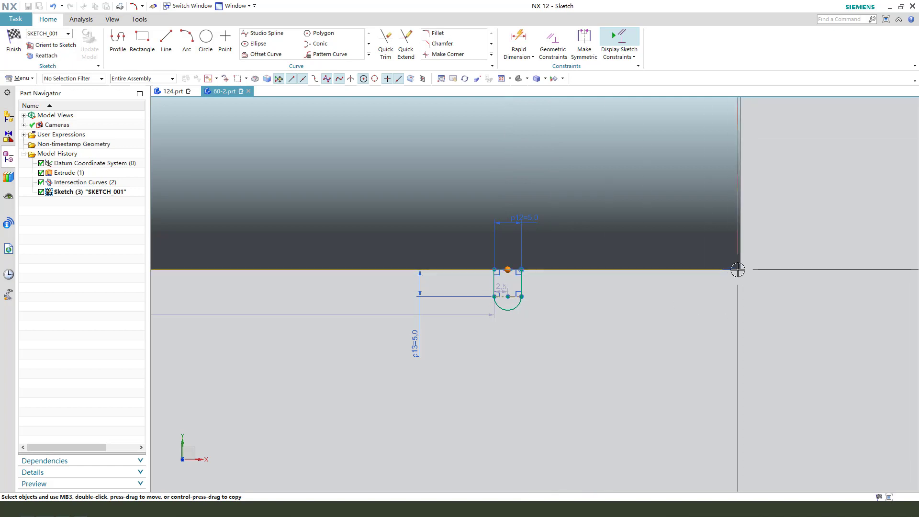
{"action": "left_click", "coordinate": [742, 273]}
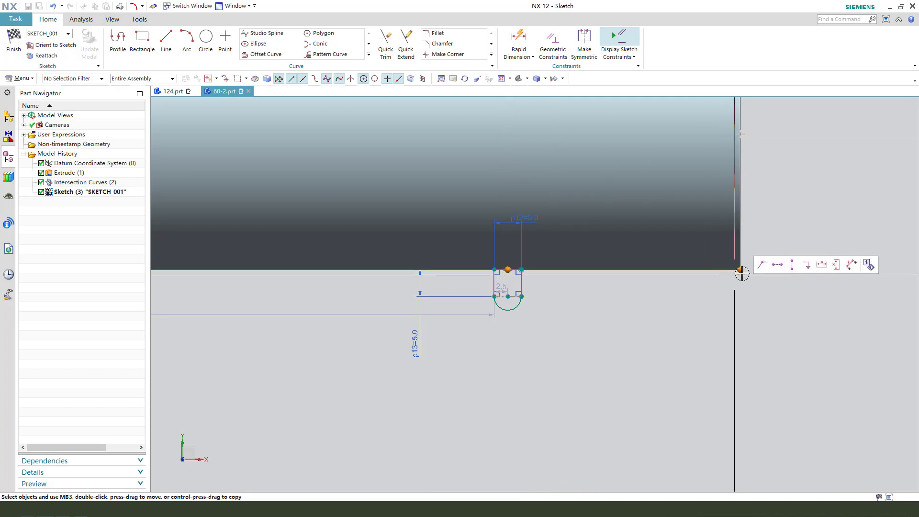
{"action": "left_click", "coordinate": [823, 266]}
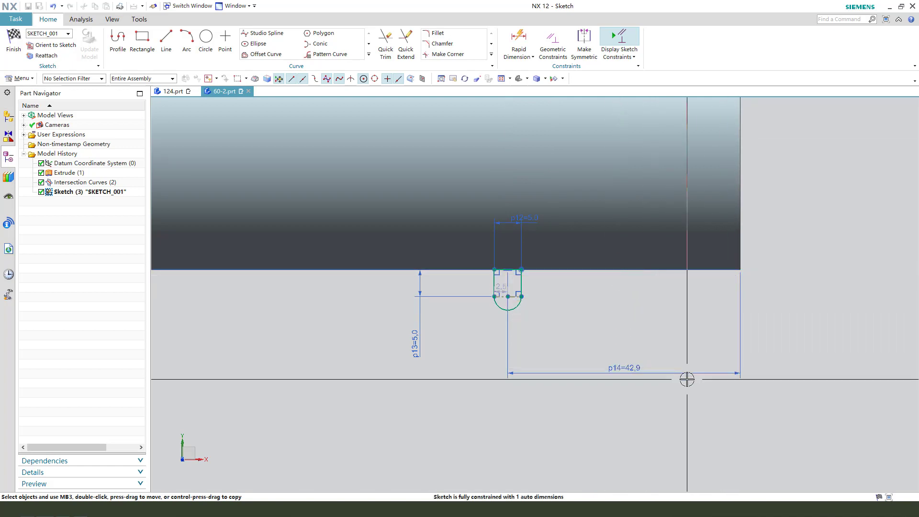
{"action": "double_click", "coordinate": [628, 366]}
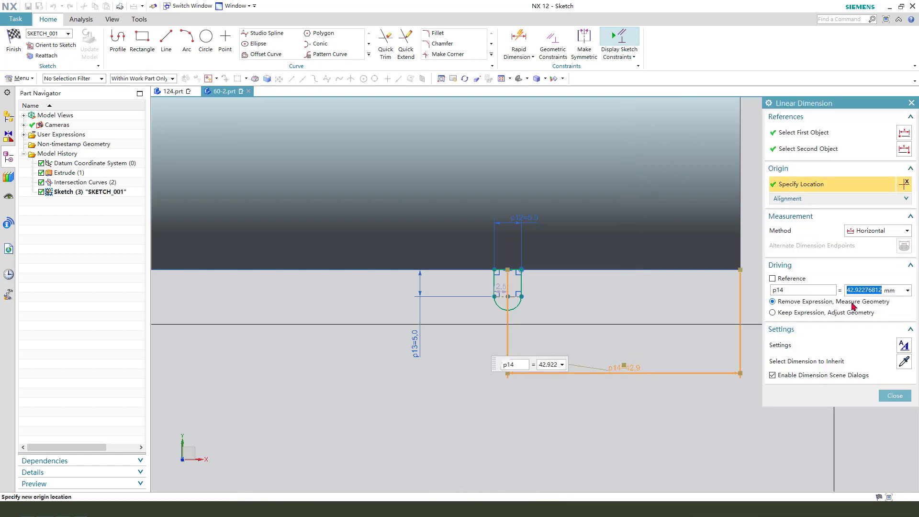
{"action": "middle_click", "coordinate": [641, 313]}
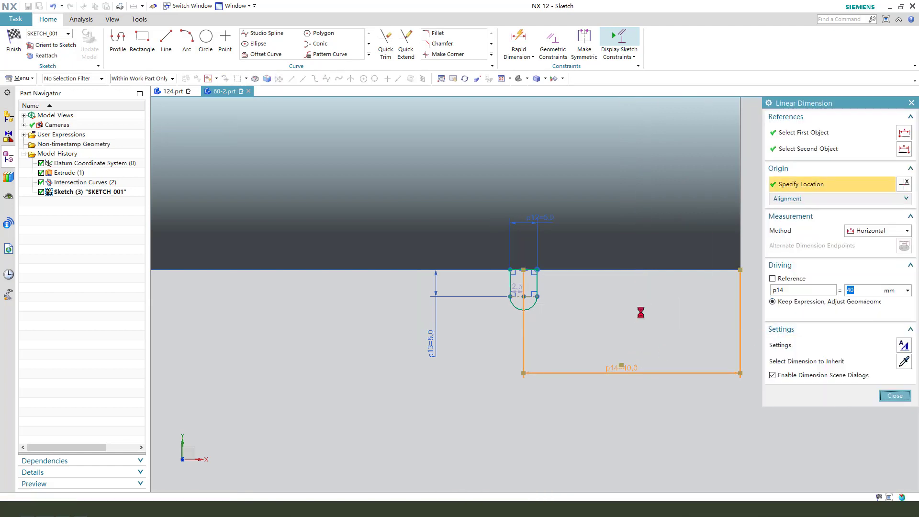
{"action": "scroll", "coordinate": [633, 312], "scroll_direction": "down", "scroll_amount": 3}
{"action": "scroll", "coordinate": [597, 276], "scroll_direction": "up", "scroll_amount": 2}
{"action": "left_click_drag", "start_coordinate": [573, 268], "coordinate": [596, 257]}
{"action": "left_click", "coordinate": [14, 43]}
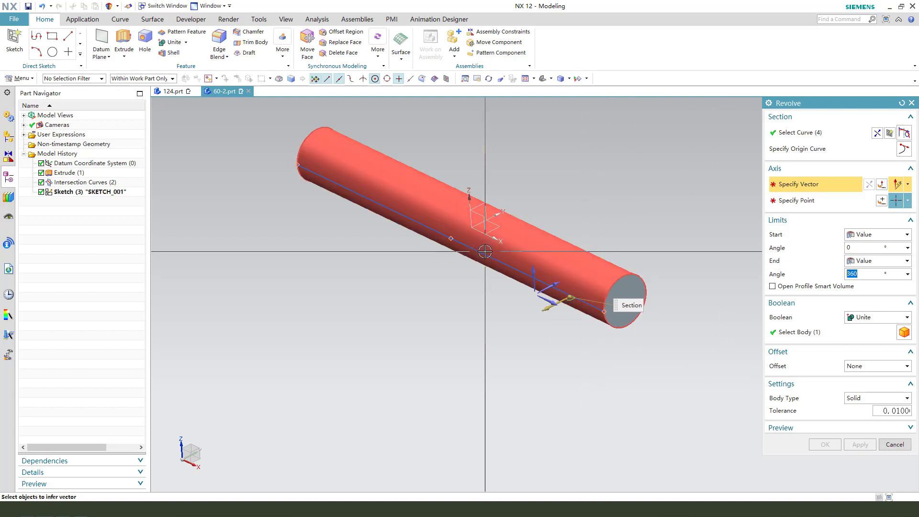
- Revolve the rib profile 360° about the datum X axis and unite it with the extruded cylinder
{"action": "left_click", "coordinate": [497, 238]}
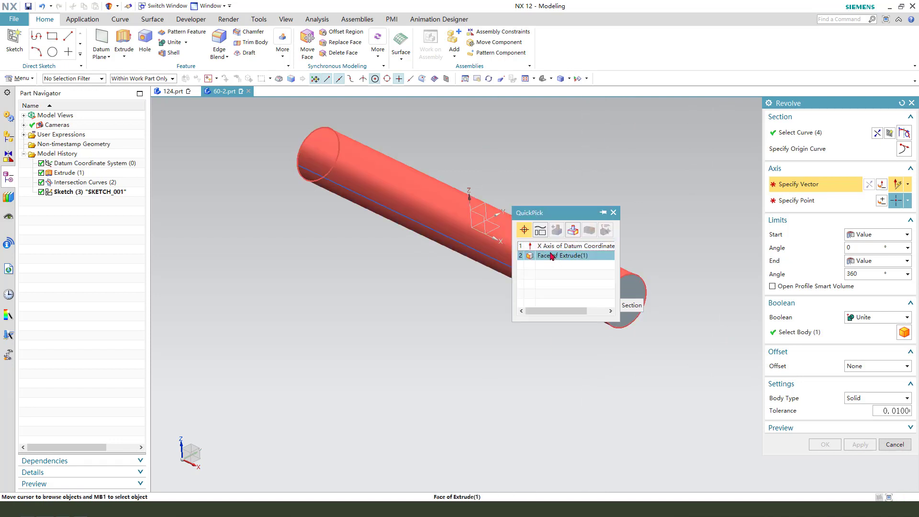
{"action": "left_click", "coordinate": [556, 240]}
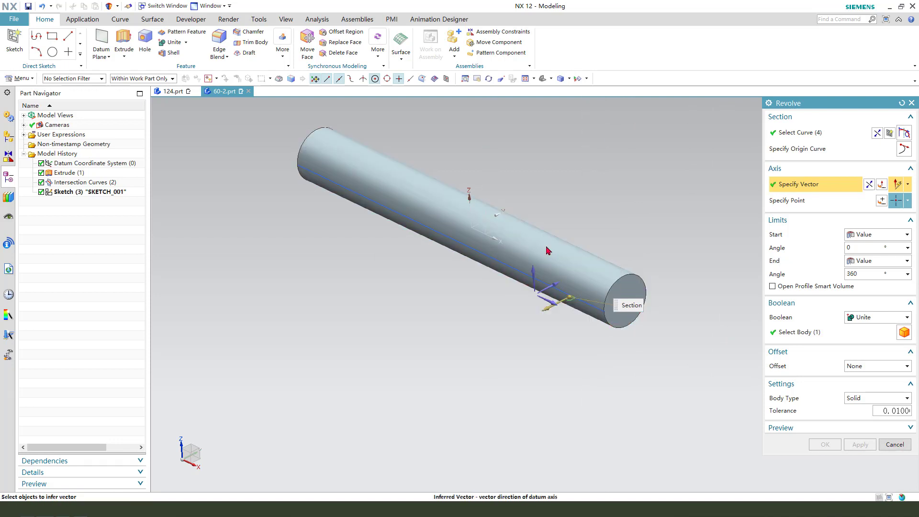
{"action": "left_click", "coordinate": [815, 331]}
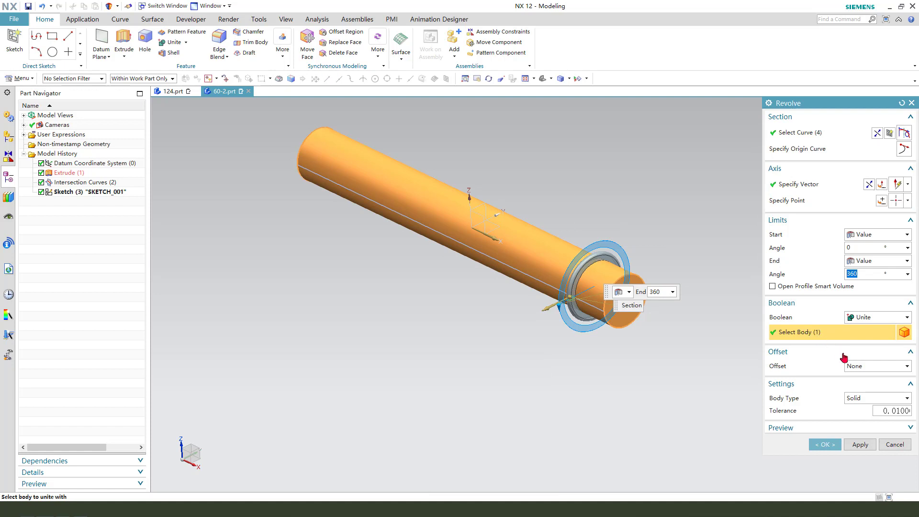
{"action": "left_click", "coordinate": [826, 445]}
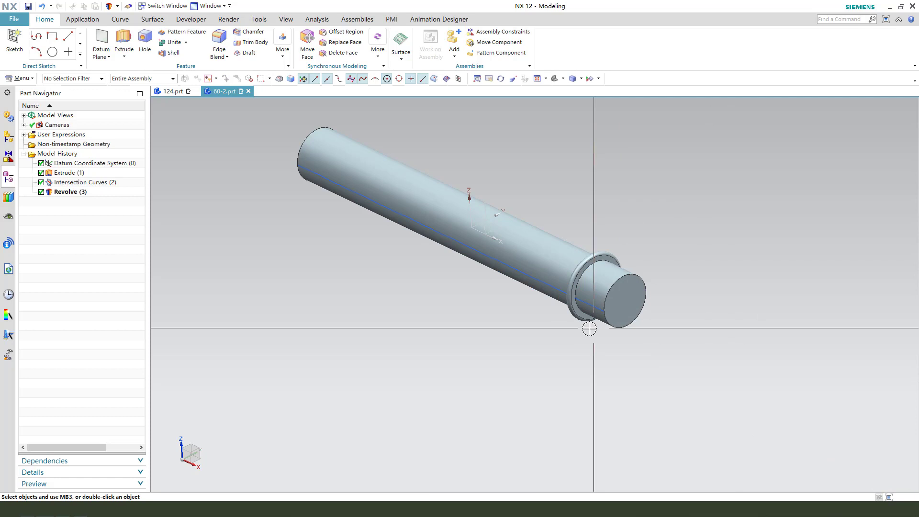
- Create a linear pattern of the revolved rib along the cylinder in the negative X direction, with count 32 and 10 mm pitch
{"action": "middle_click_drag", "start_coordinate": [589, 322], "coordinate": [596, 343]}
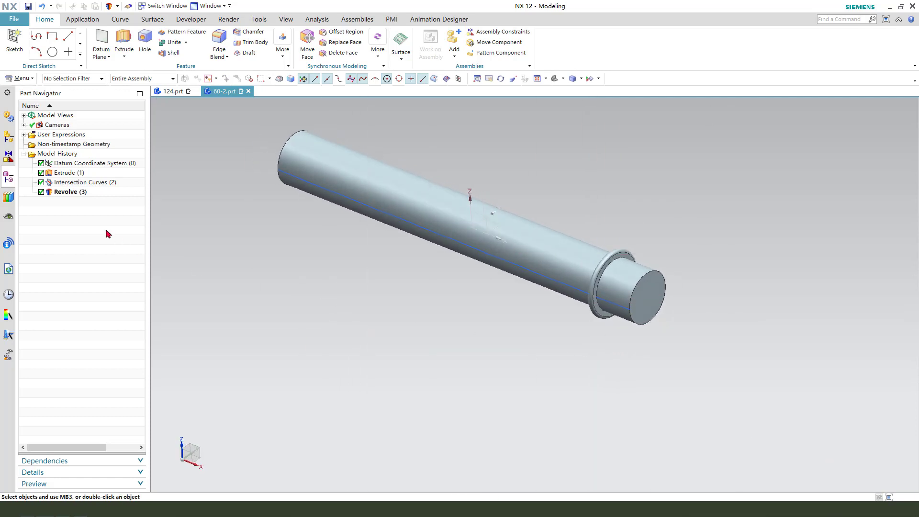
{"action": "left_click", "coordinate": [71, 192]}
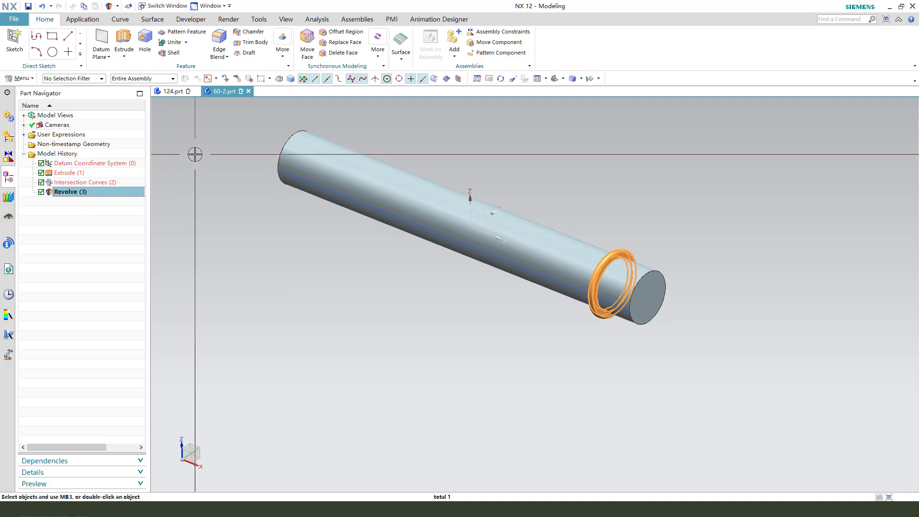
{"action": "left_click", "coordinate": [181, 33]}
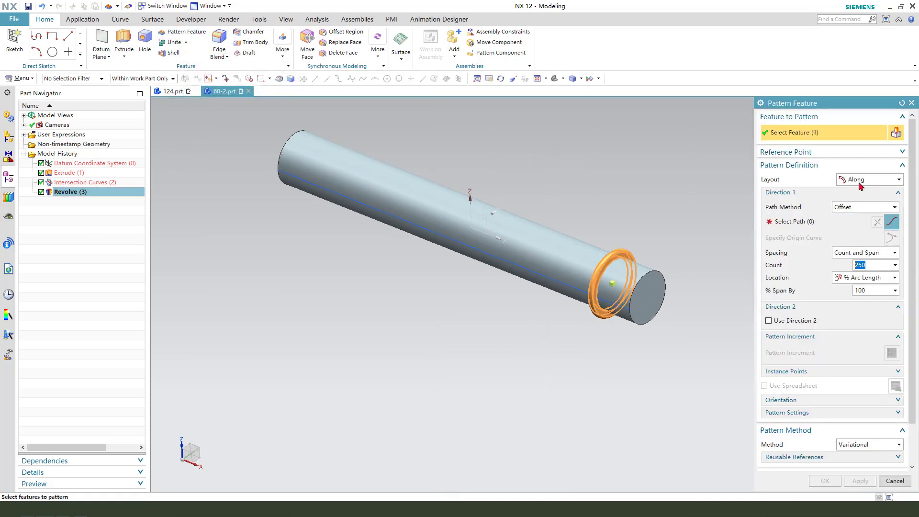
{"action": "left_click", "coordinate": [859, 181]}
{"action": "left_click", "coordinate": [854, 190]}
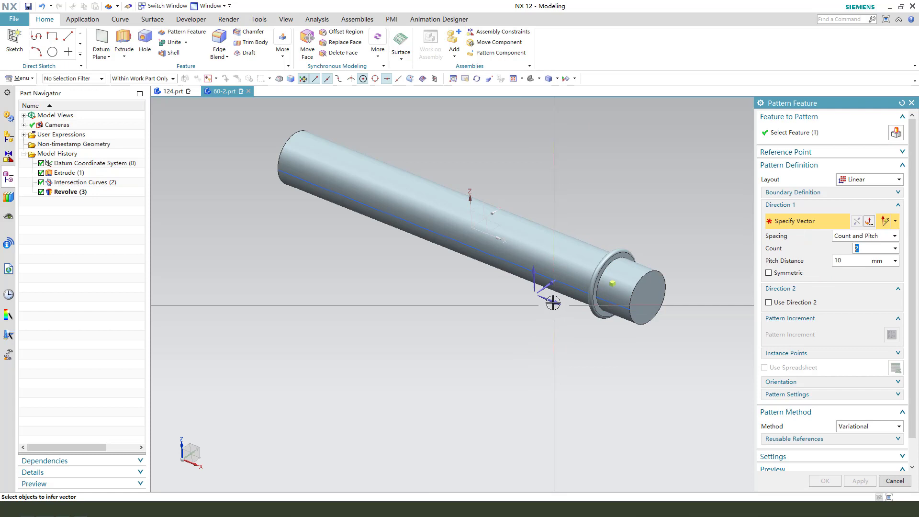
{"action": "left_click", "coordinate": [553, 302]}
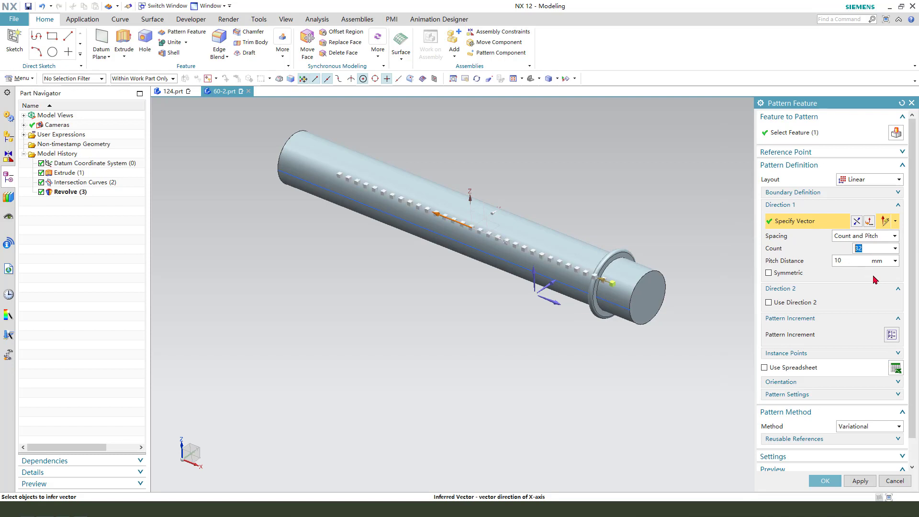
{"action": "left_click", "coordinate": [825, 482]}
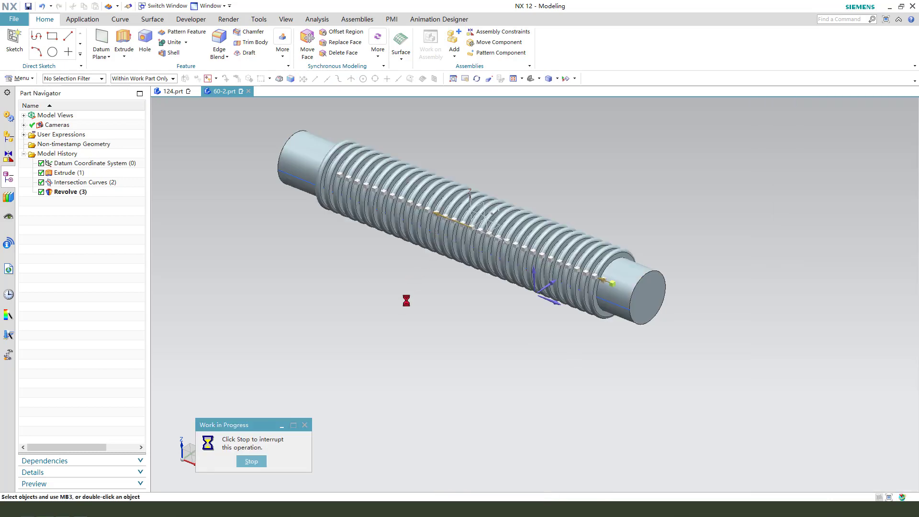
{"action": "middle_click_drag", "start_coordinate": [409, 302], "coordinate": [428, 312]}
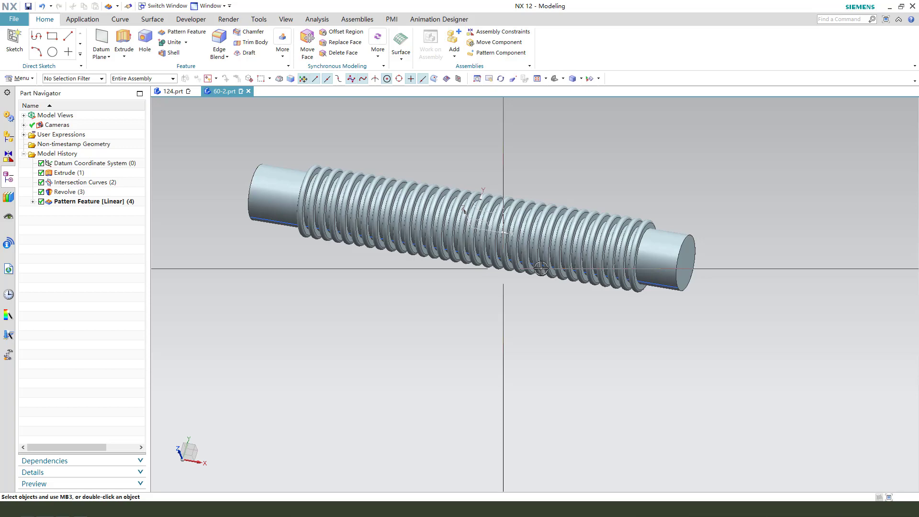
- Undo the linear pattern of the revolved rib
{"action": "scroll", "coordinate": [657, 232], "scroll_direction": "down", "scroll_amount": 3}
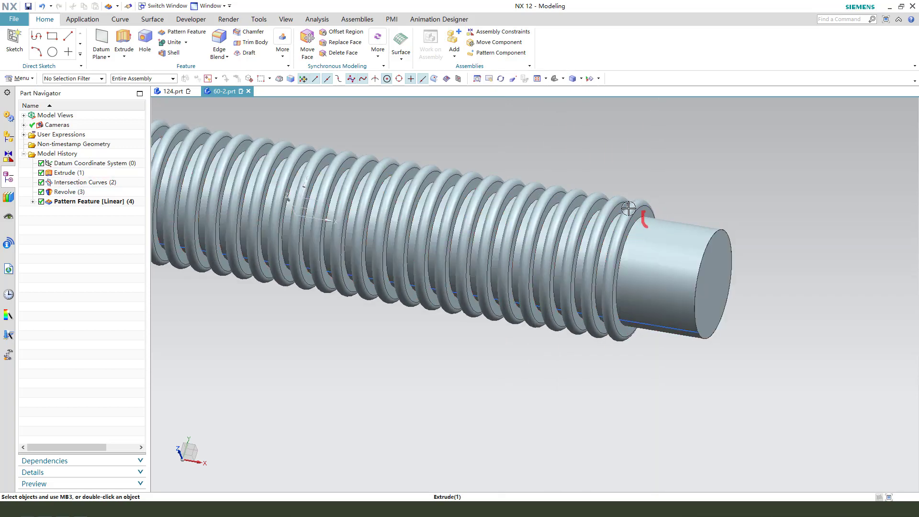
{"action": "scroll", "coordinate": [628, 208], "scroll_direction": "up", "scroll_amount": 3}
{"action": "left_click", "coordinate": [42, 7]}
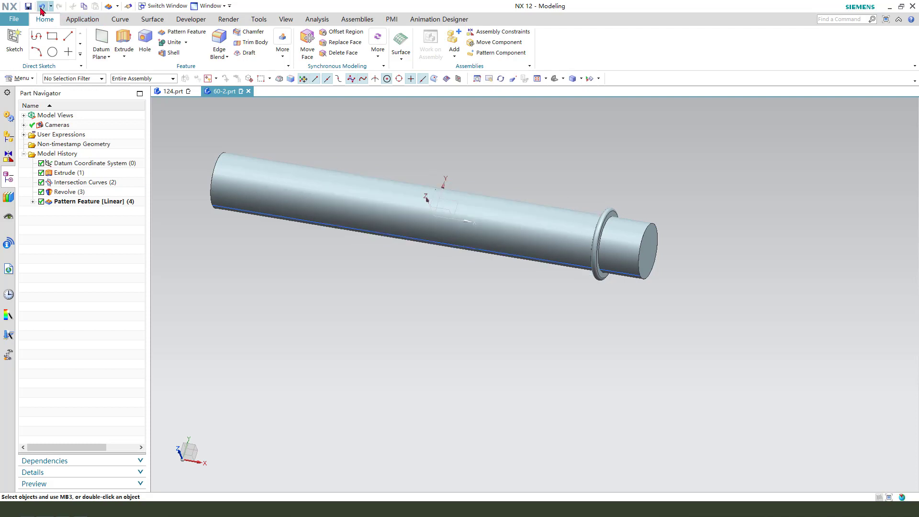
- Blend both edges where the revolved rib meets the cylinder with a 1 mm radius
{"action": "scroll", "coordinate": [660, 226], "scroll_direction": "down", "scroll_amount": 2}
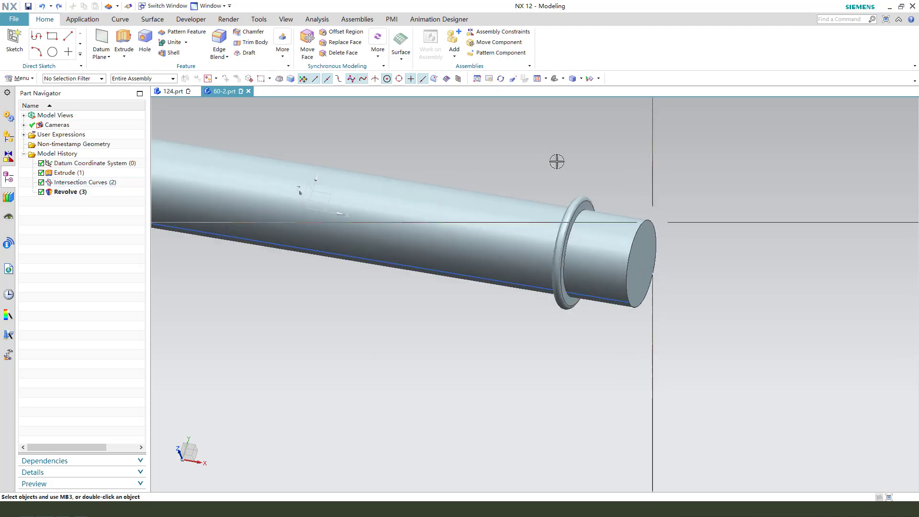
{"action": "left_click", "coordinate": [219, 42]}
{"action": "scroll", "coordinate": [638, 214], "scroll_direction": "down", "scroll_amount": 3}
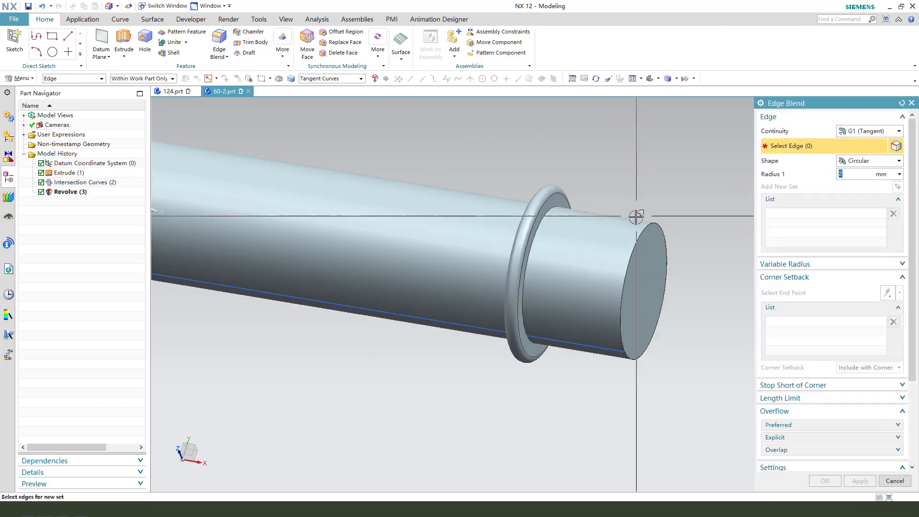
{"action": "left_click", "coordinate": [545, 209]}
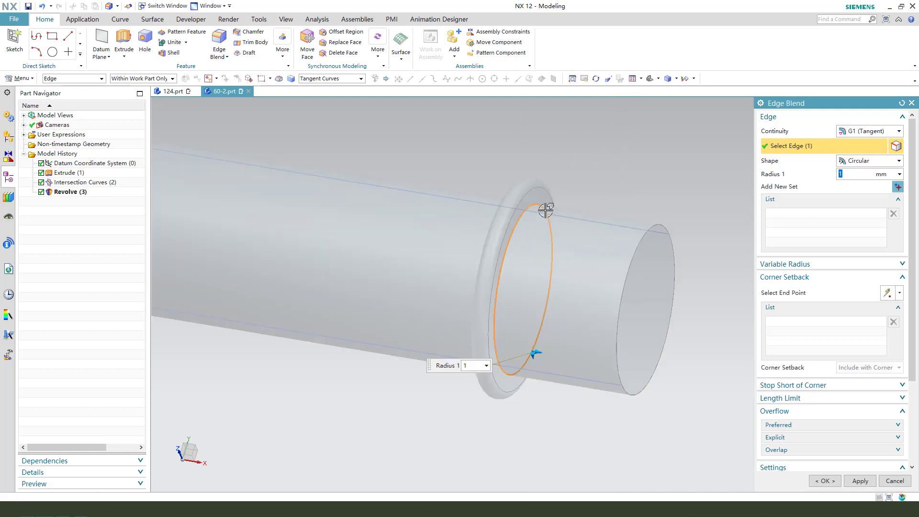
{"action": "left_click", "coordinate": [516, 201]}
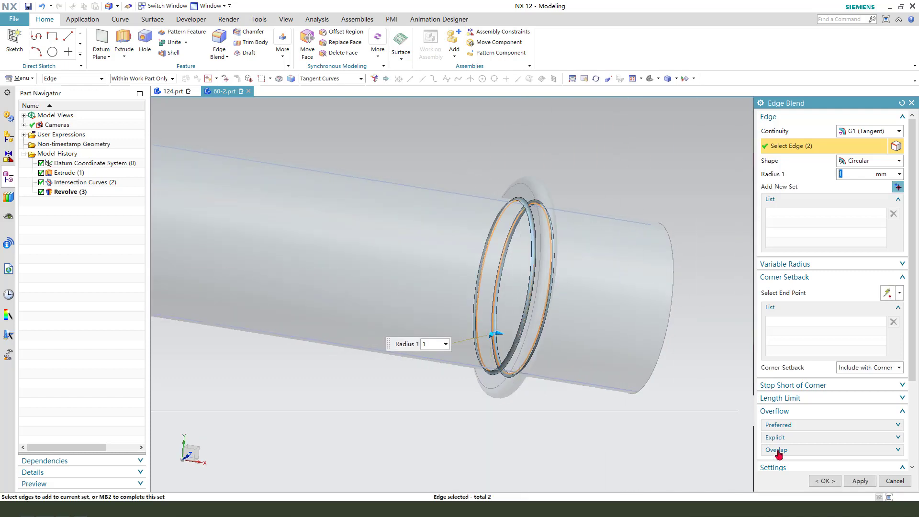
{"action": "left_click", "coordinate": [823, 480]}
{"action": "scroll", "coordinate": [716, 254], "scroll_direction": "up", "scroll_amount": 3}
{"action": "middle_click_drag", "start_coordinate": [716, 259], "coordinate": [694, 261]}
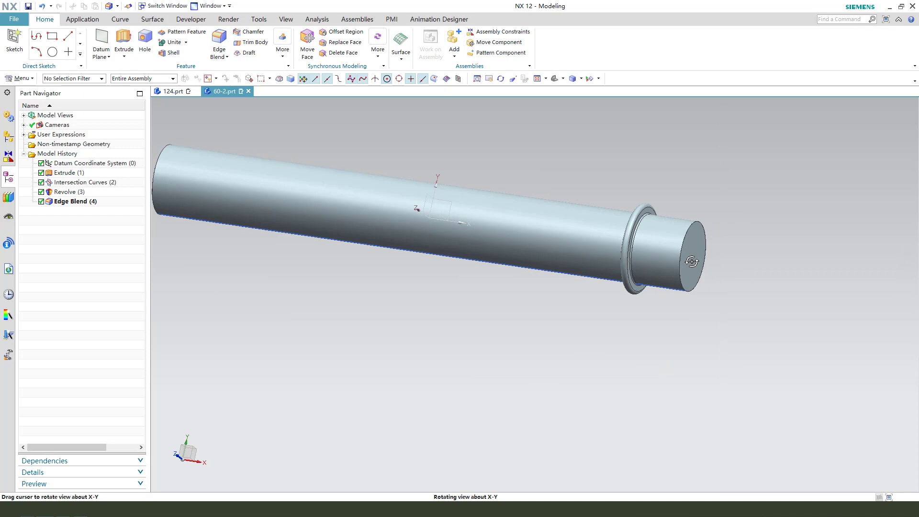
- Pattern the revolved rib with its edge blend linearly along negative X, using count 32 and 10 mm pitch
{"action": "left_click", "coordinate": [71, 192]}
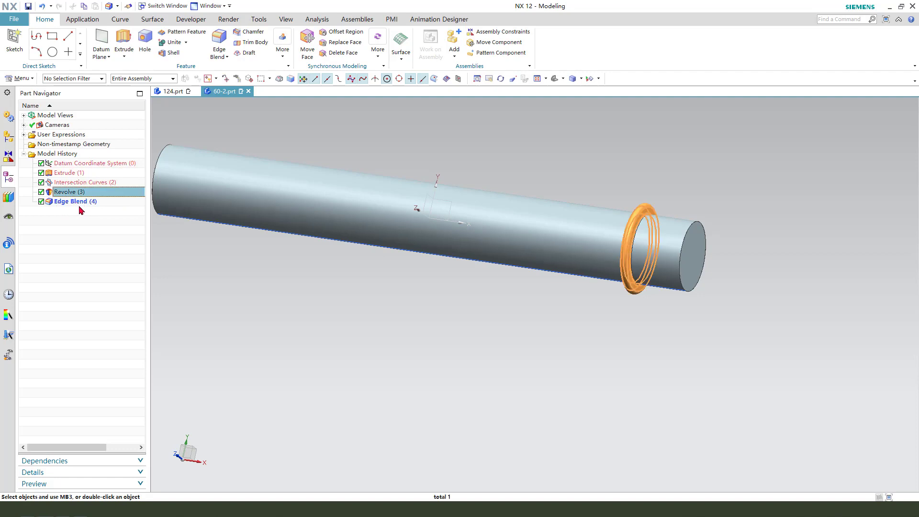
{"action": "left_click", "coordinate": [70, 201], "text": "ctrl"}
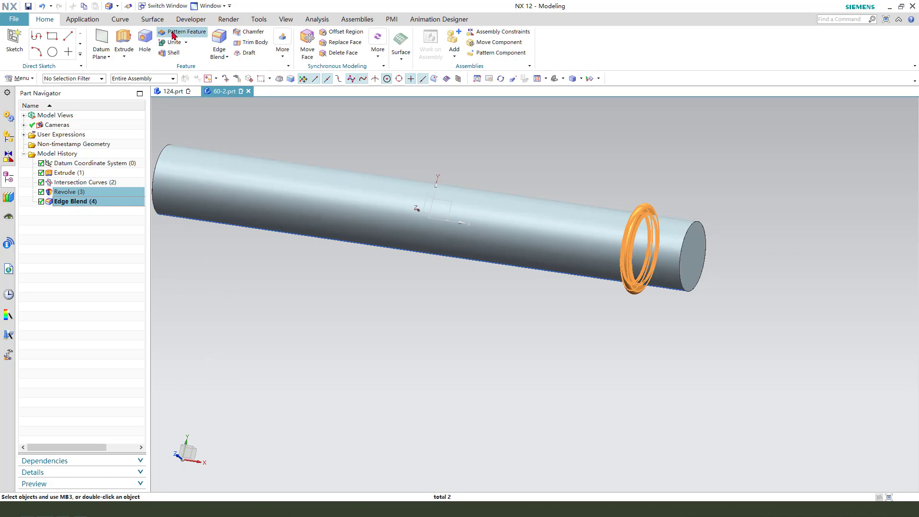
{"action": "scroll", "coordinate": [376, 245], "scroll_direction": "down", "scroll_amount": 2}
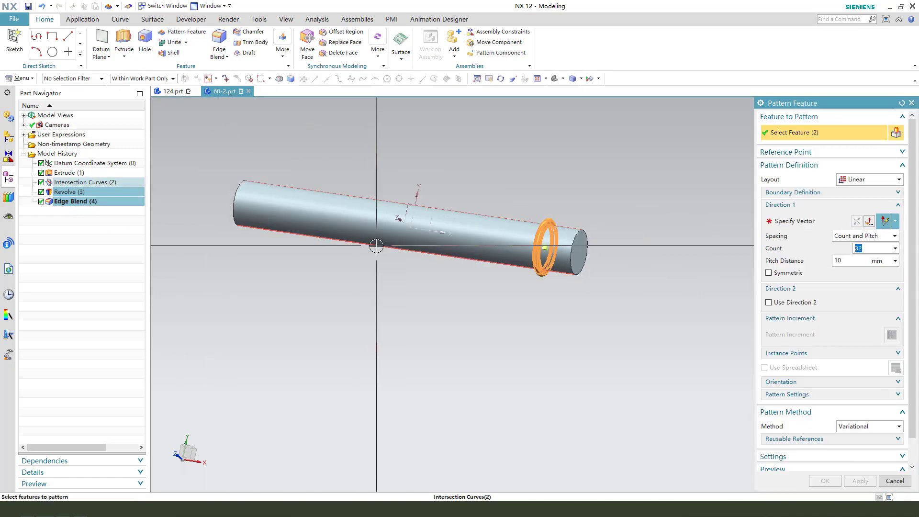
{"action": "left_click", "coordinate": [834, 224]}
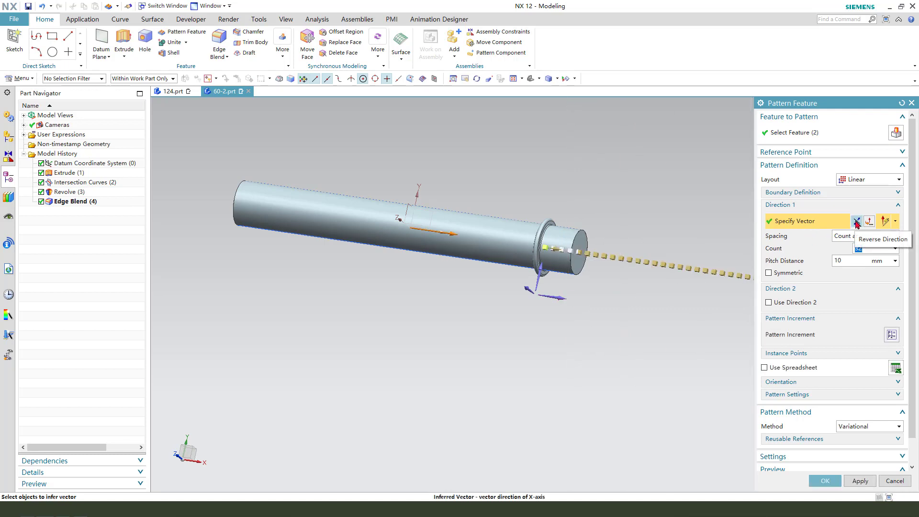
{"action": "left_click", "coordinate": [856, 222]}
{"action": "left_click", "coordinate": [824, 482]}
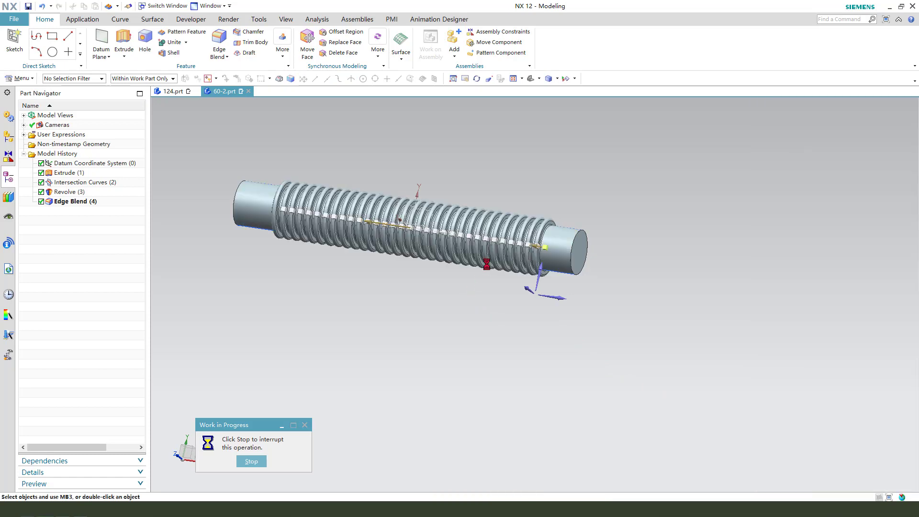
- Shell the ribbed cylinder to a 1 mm wall thickness, removing both circular end faces
{"action": "scroll", "coordinate": [494, 255], "scroll_direction": "up", "scroll_amount": 3}
{"action": "middle_click_drag", "start_coordinate": [527, 254], "coordinate": [558, 267]}
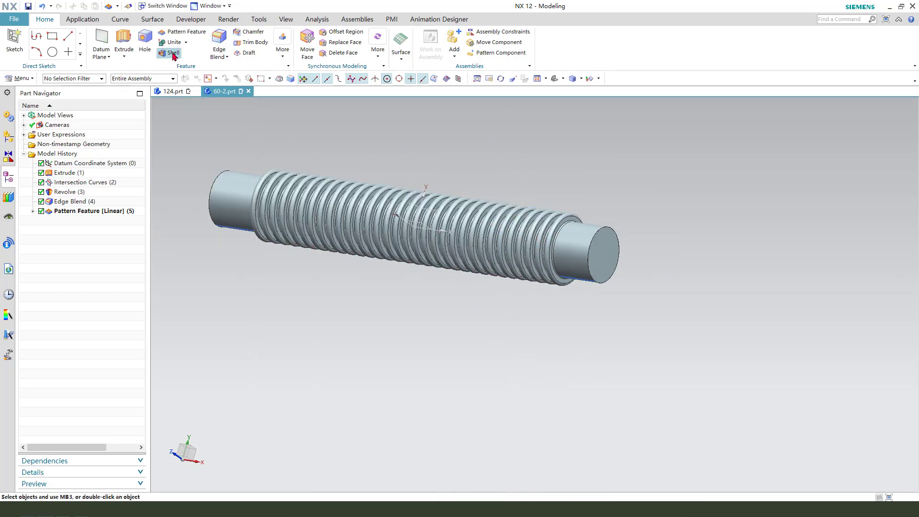
{"action": "left_click", "coordinate": [173, 53]}
{"action": "left_click", "coordinate": [604, 254]}
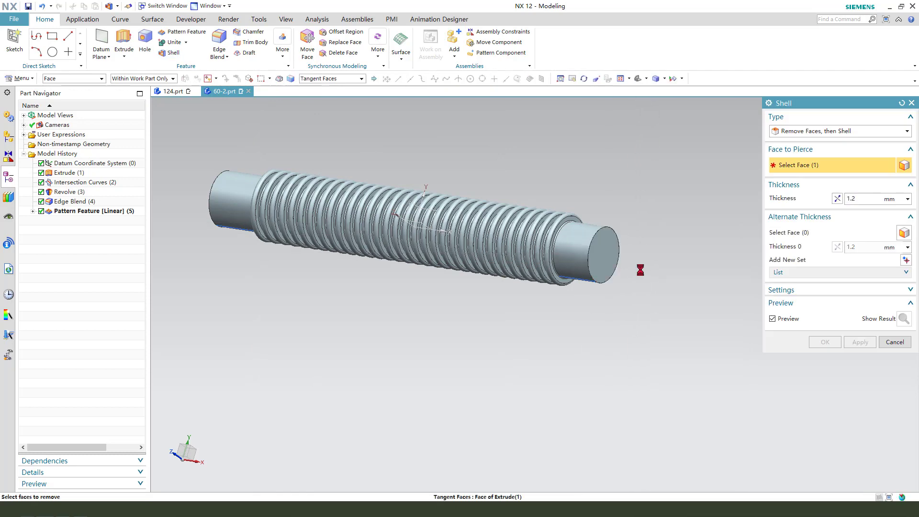
{"action": "mouse_move", "coordinate": [438, 318]}
{"action": "middle_mouse_down"}
{"action": "mouse_move", "coordinate": [446, 312]}
{"action": "mouse_move", "coordinate": [438, 309]}
{"action": "middle_mouse_up"}
{"action": "left_click", "coordinate": [243, 211]}
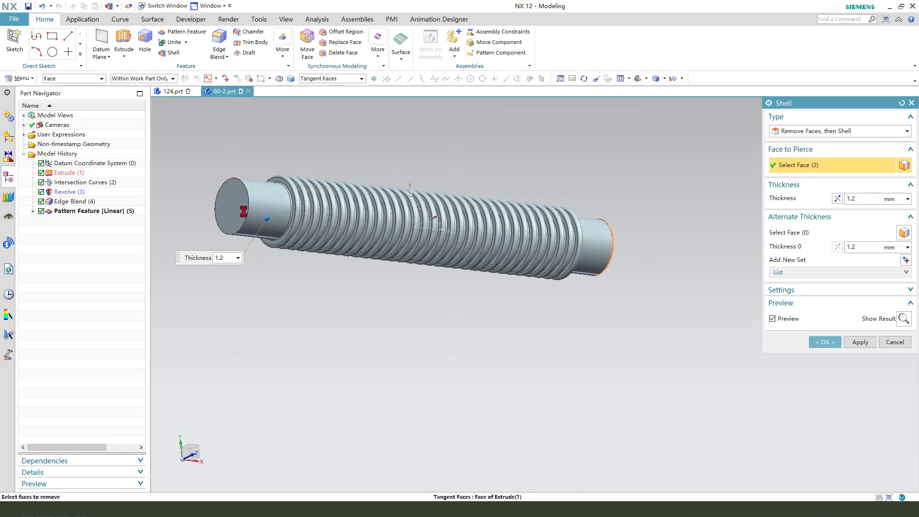
{"action": "middle_click_drag", "start_coordinate": [585, 297], "coordinate": [602, 288]}
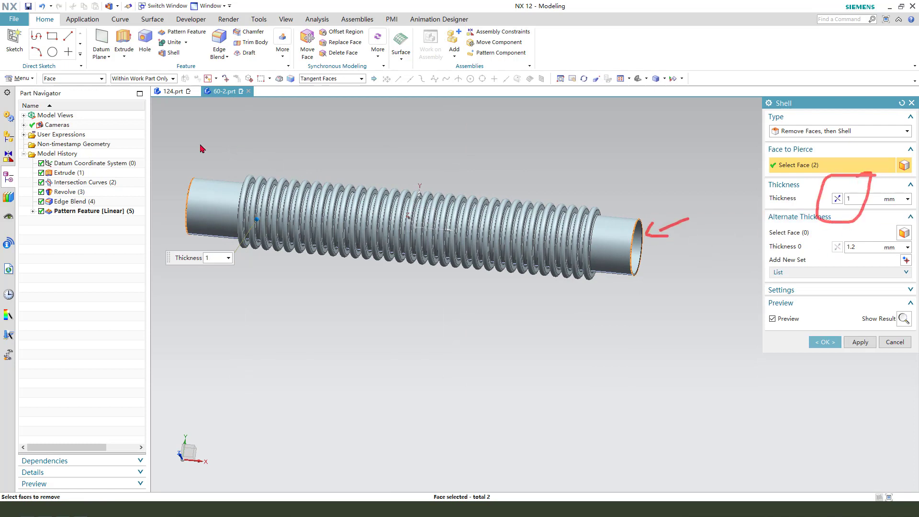
{"action": "left_click", "coordinate": [825, 342]}
- Hide the intersection curves of the ribbed hose model
{"action": "middle_click_drag", "start_coordinate": [642, 308], "coordinate": [704, 325]}
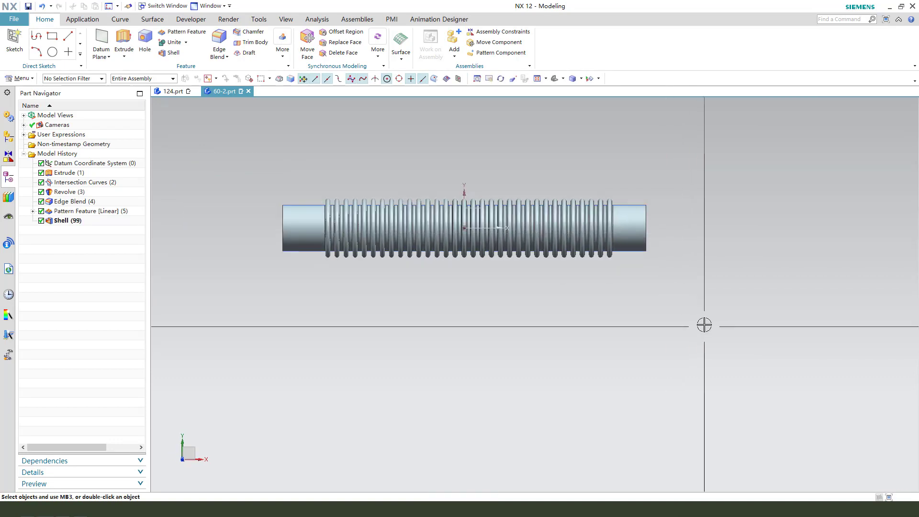
{"action": "scroll", "coordinate": [704, 325], "scroll_direction": "up", "scroll_amount": 1}
{"action": "left_click", "coordinate": [618, 176]}
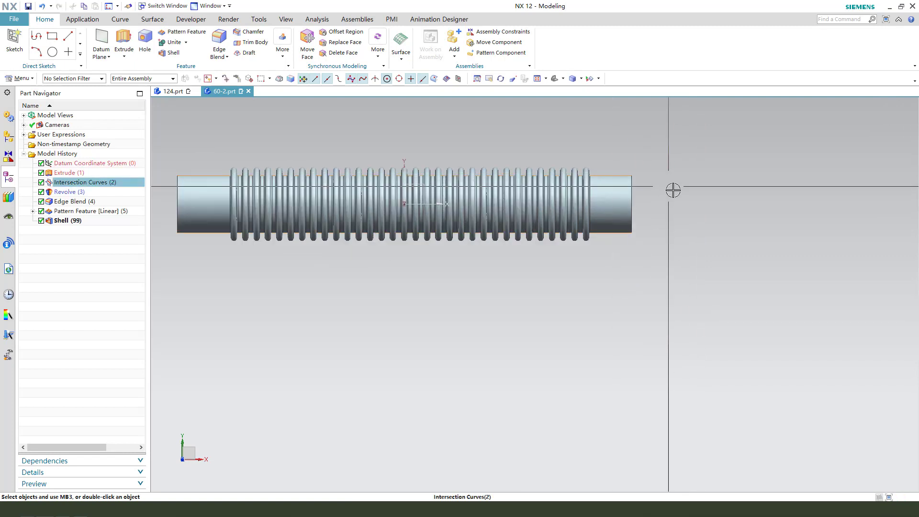
{"action": "key", "text": "ctrl+b"}
{"action": "scroll", "coordinate": [680, 251], "scroll_direction": "down", "scroll_amount": 1}
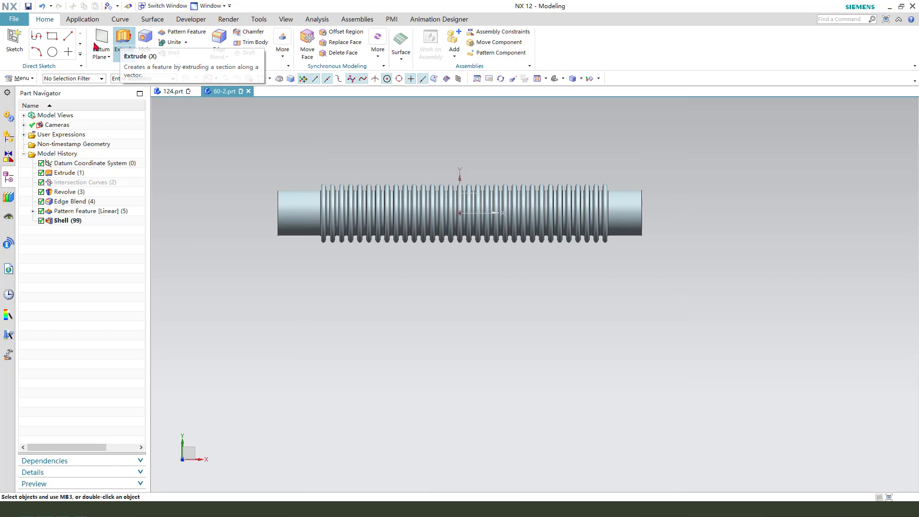
- Start an extrude section sketch on the XY plane and draw a 400 mm line joining the centres of the hose's two end edges
{"action": "left_click", "coordinate": [124, 38]}
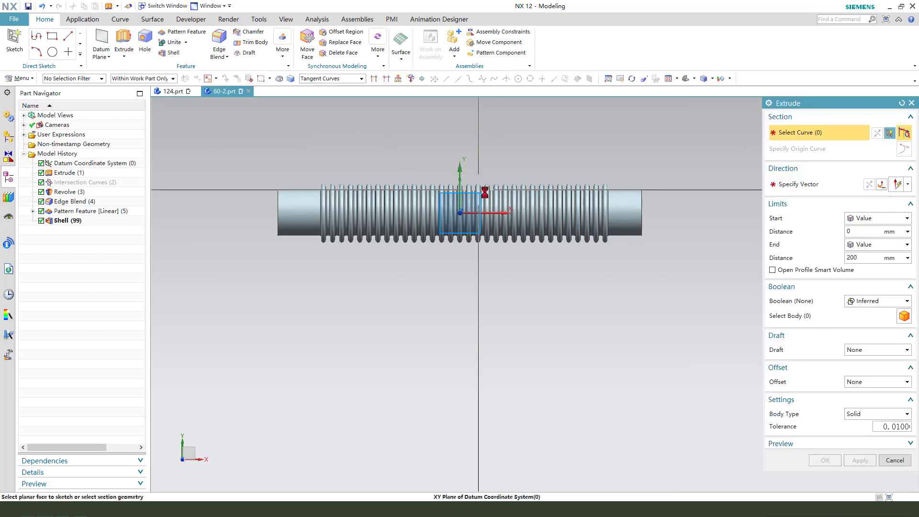
{"action": "left_click", "coordinate": [485, 192]}
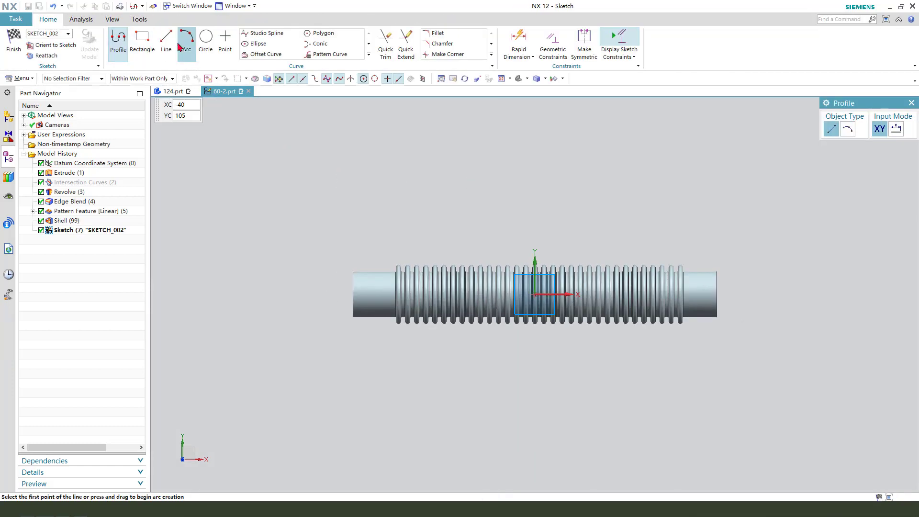
{"action": "left_click", "coordinate": [167, 42]}
{"action": "middle_click_drag", "start_coordinate": [376, 209], "coordinate": [388, 249]}
{"action": "scroll", "coordinate": [366, 291], "scroll_direction": "up", "scroll_amount": 2}
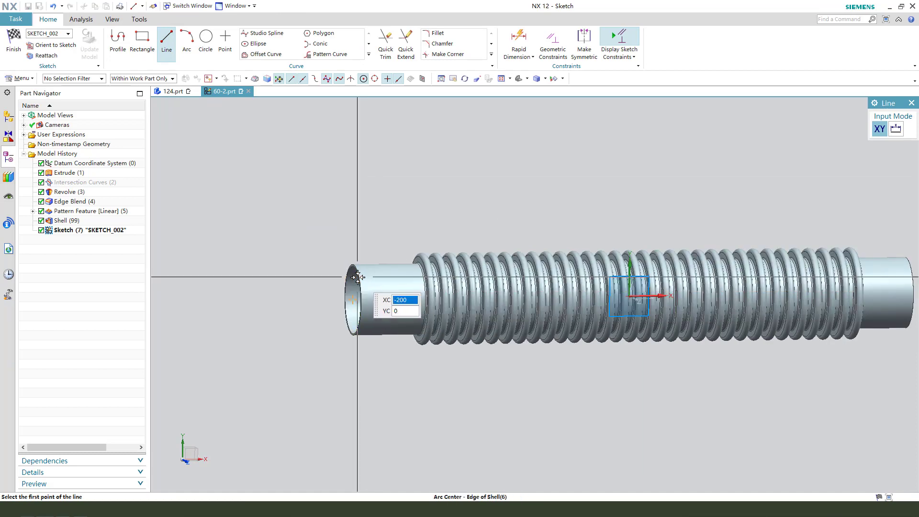
{"action": "left_click", "coordinate": [358, 277]}
{"action": "scroll", "coordinate": [286, 244], "scroll_direction": "down", "scroll_amount": 2}
{"action": "middle_click_drag", "start_coordinate": [559, 278], "coordinate": [505, 288]}
{"action": "scroll", "coordinate": [664, 280], "scroll_direction": "up", "scroll_amount": 3}
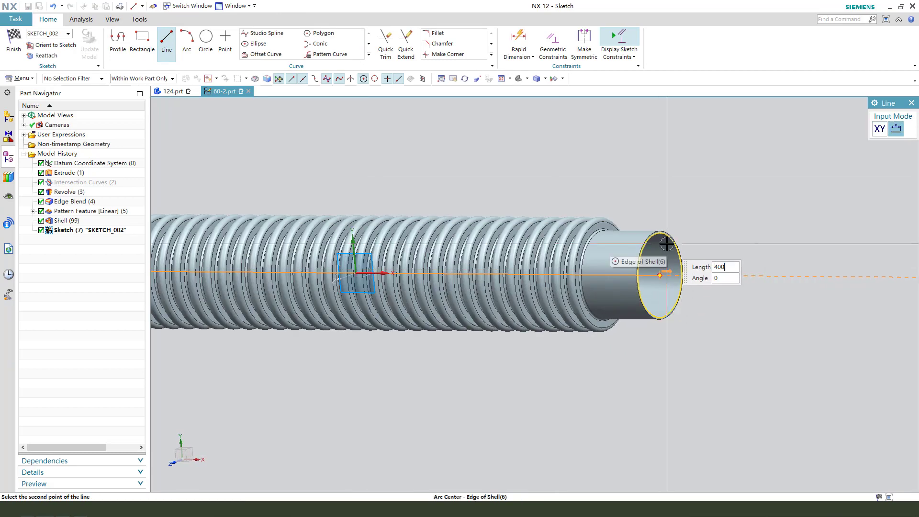
{"action": "left_click", "coordinate": [667, 243]}
{"action": "scroll", "coordinate": [641, 272], "scroll_direction": "down", "scroll_amount": 3}
{"action": "key", "text": "F8"}
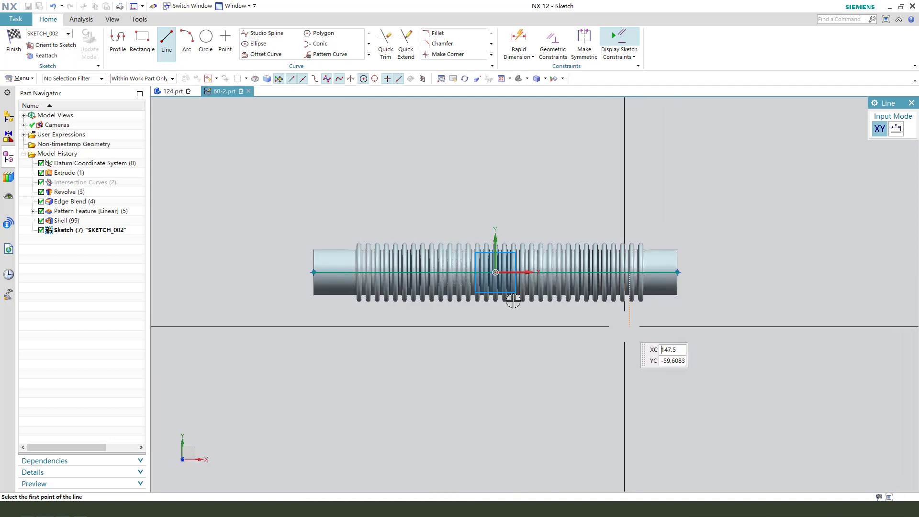
- Sketch a three-point arc of about 342 mm radius below the hose, with its ends about 131 mm under the straight line
{"action": "left_click", "coordinate": [187, 38]}
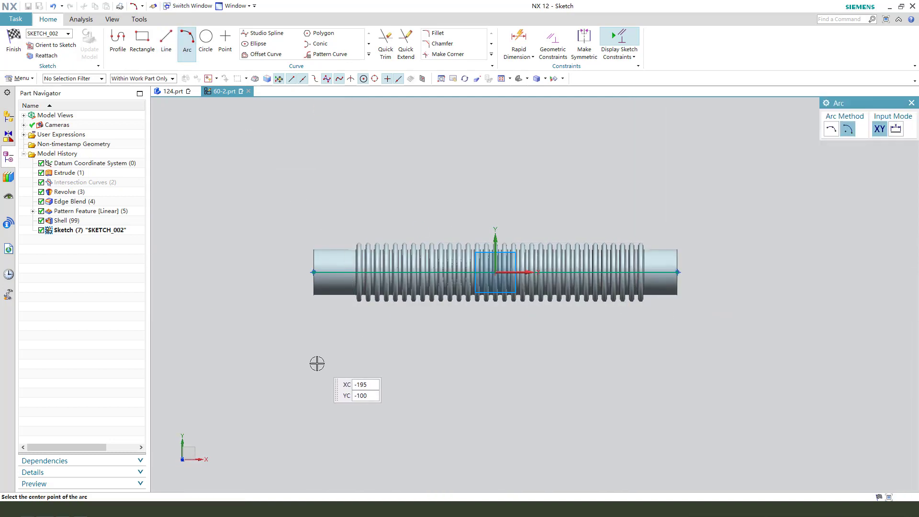
{"action": "left_click", "coordinate": [678, 391]}
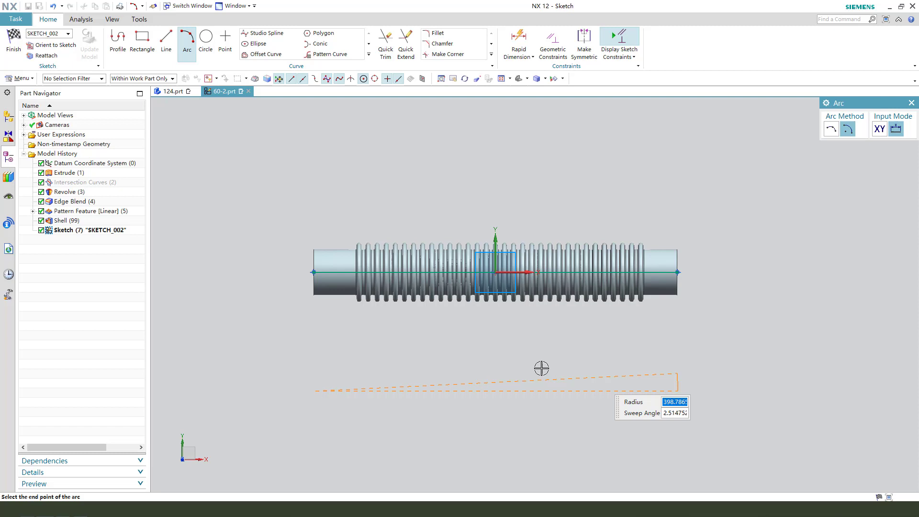
{"action": "left_click", "coordinate": [831, 129]}
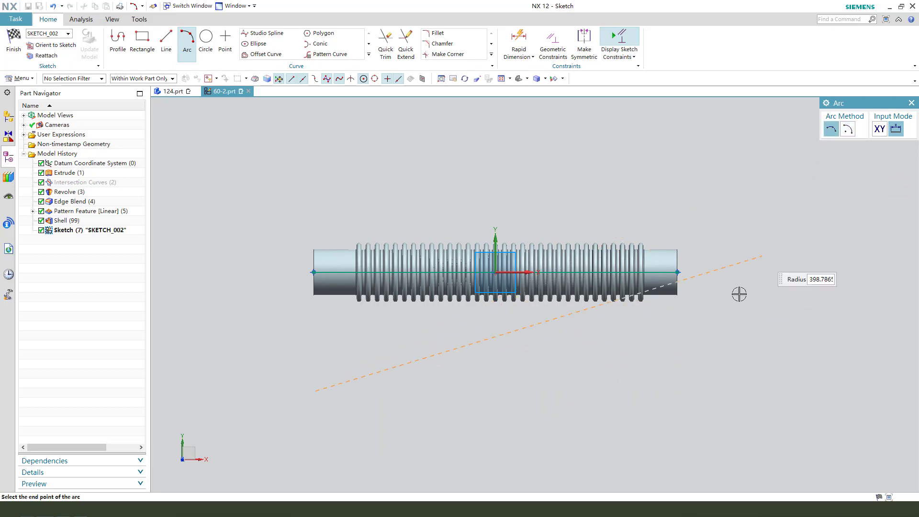
{"action": "left_click", "coordinate": [677, 390]}
{"action": "left_click", "coordinate": [502, 333]}
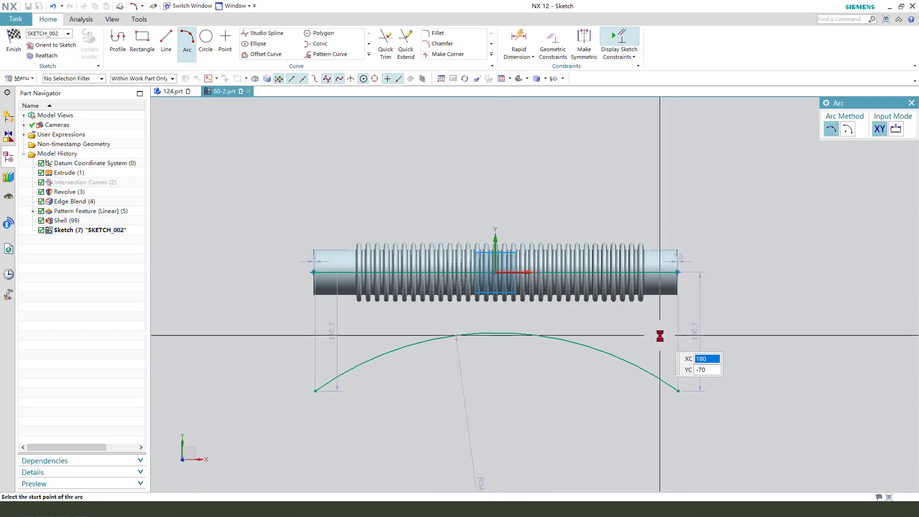
{"action": "key", "text": "Escape"}
{"action": "scroll", "coordinate": [548, 341], "scroll_direction": "down", "scroll_amount": 2}
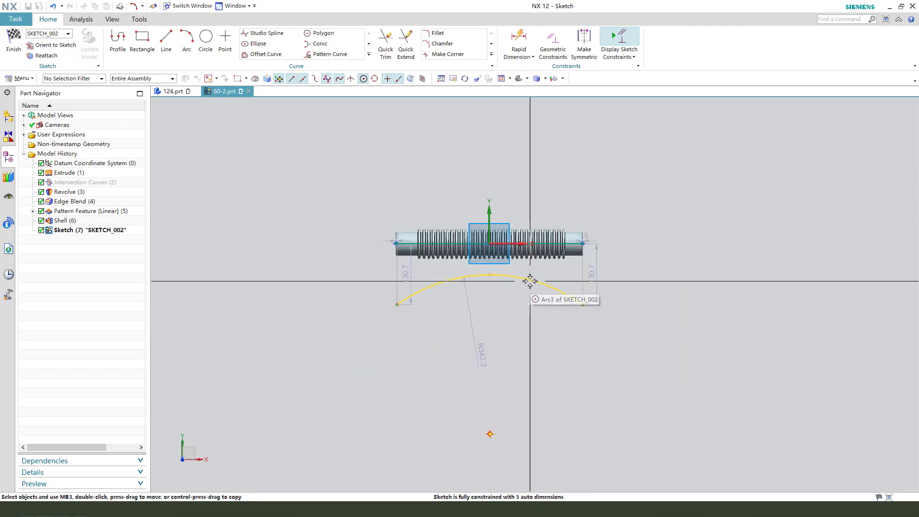
- Constrain the arc's centre onto the sketch's vertical axis and make the arc tangent to the straight line
{"action": "scroll", "coordinate": [492, 437], "scroll_direction": "down", "scroll_amount": 1}
{"action": "left_click_drag", "start_coordinate": [493, 435], "coordinate": [521, 282]}
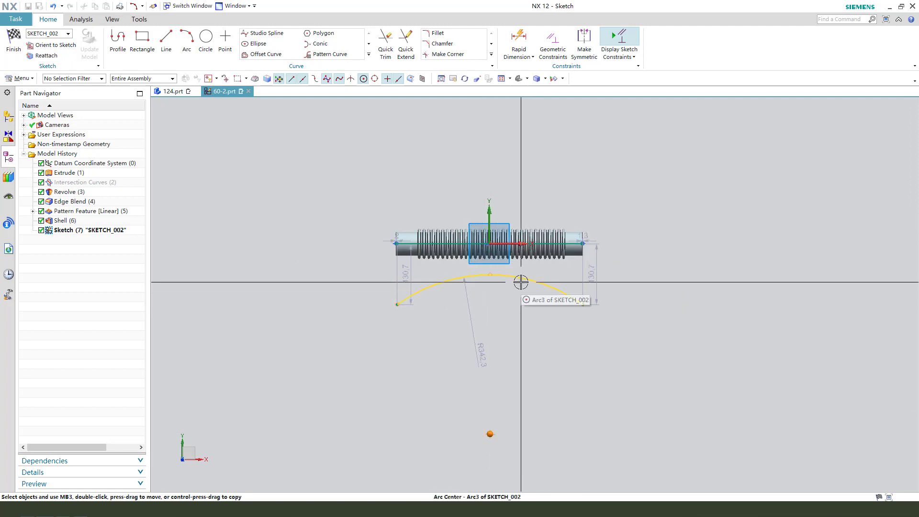
{"action": "left_click", "coordinate": [489, 208]}
{"action": "scroll", "coordinate": [525, 287], "scroll_direction": "up", "scroll_amount": 2}
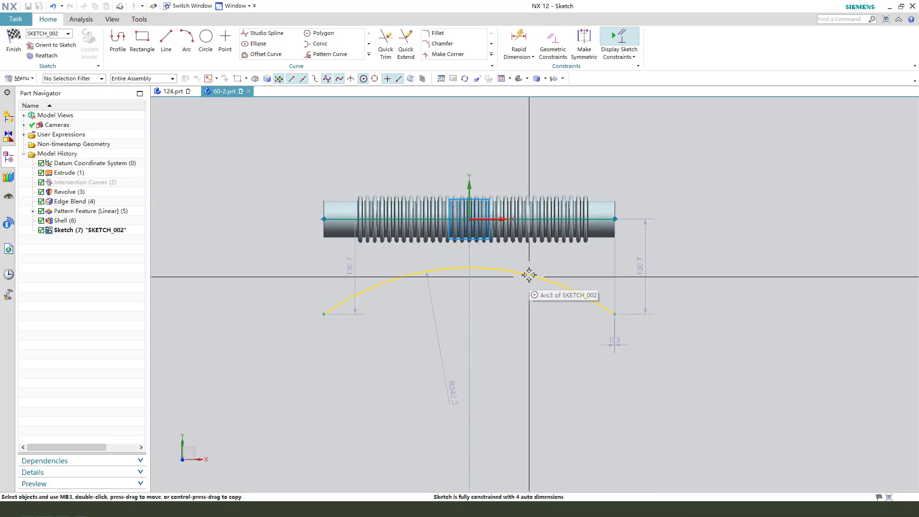
{"action": "left_click", "coordinate": [526, 274]}
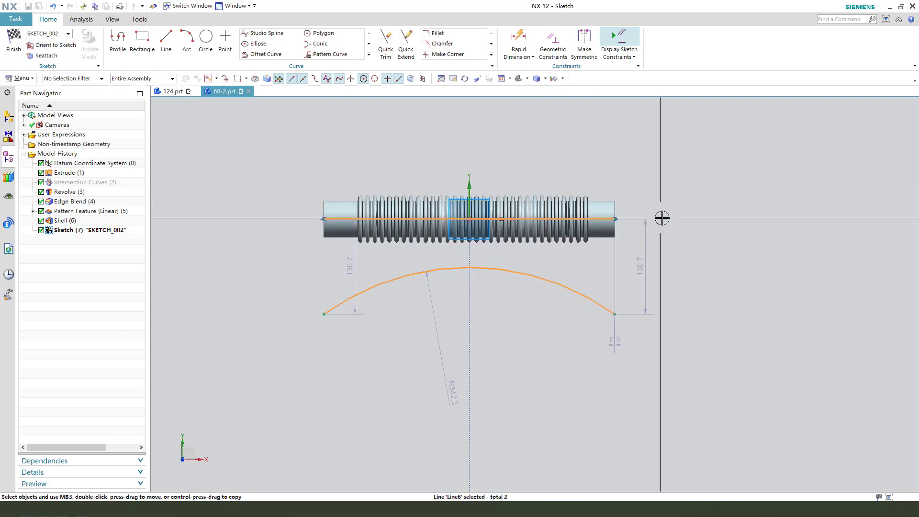
{"action": "left_click", "coordinate": [604, 219]}
{"action": "left_click", "coordinate": [697, 201]}
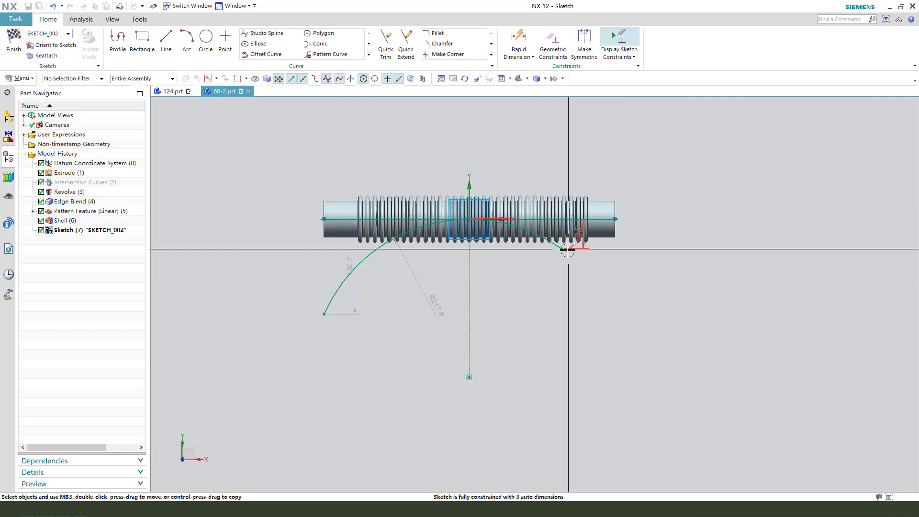
- Align the arc's two endpoints horizontally and set the arc's radius to 200 mm
{"action": "left_click", "coordinate": [324, 314]}
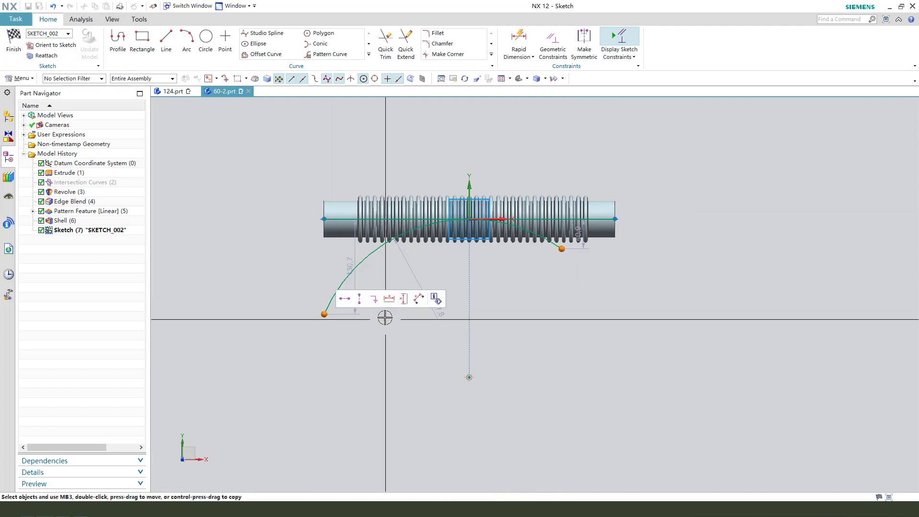
{"action": "left_click", "coordinate": [356, 303]}
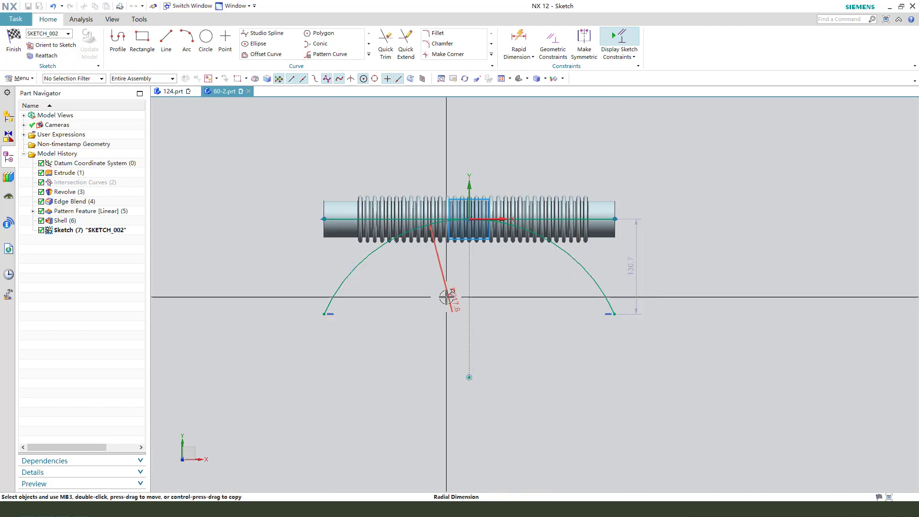
{"action": "left_click_drag", "start_coordinate": [443, 302], "coordinate": [380, 153]}
{"action": "double_click", "coordinate": [381, 153]}
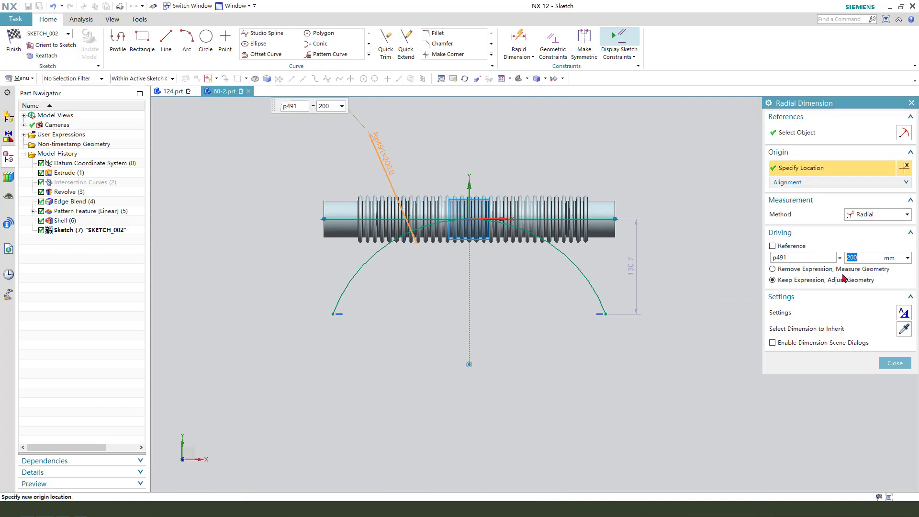
{"action": "middle_click", "coordinate": [715, 322]}
- Set the vertical distance between the straight line and the arc's endpoints to 120 mm
{"action": "left_click_drag", "start_coordinate": [633, 266], "coordinate": [663, 264]}
{"action": "double_click", "coordinate": [663, 264]}
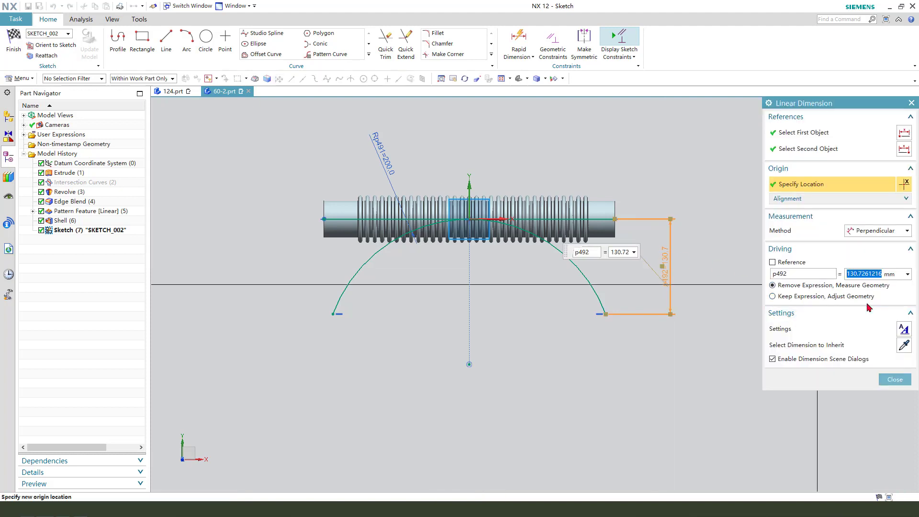
{"action": "type", "text": "120"}
{"action": "key", "text": "Return"}
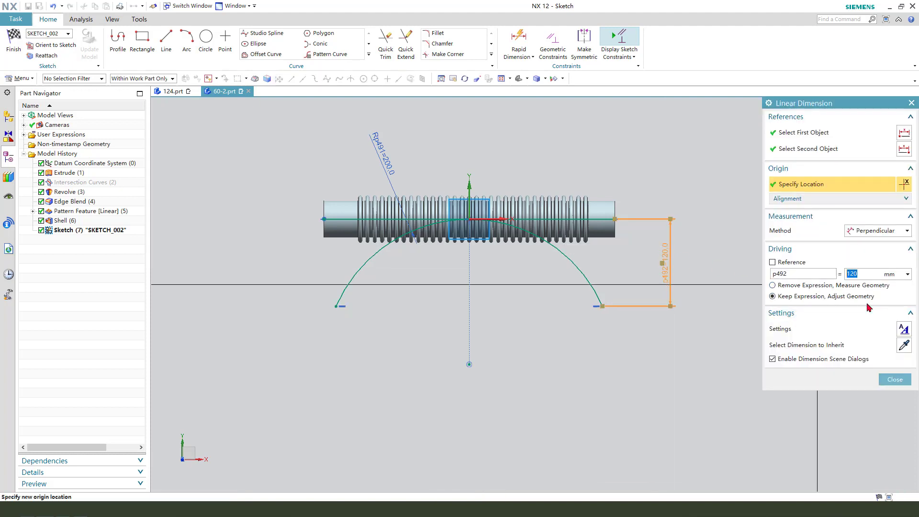
{"action": "middle_click", "coordinate": [713, 308]}
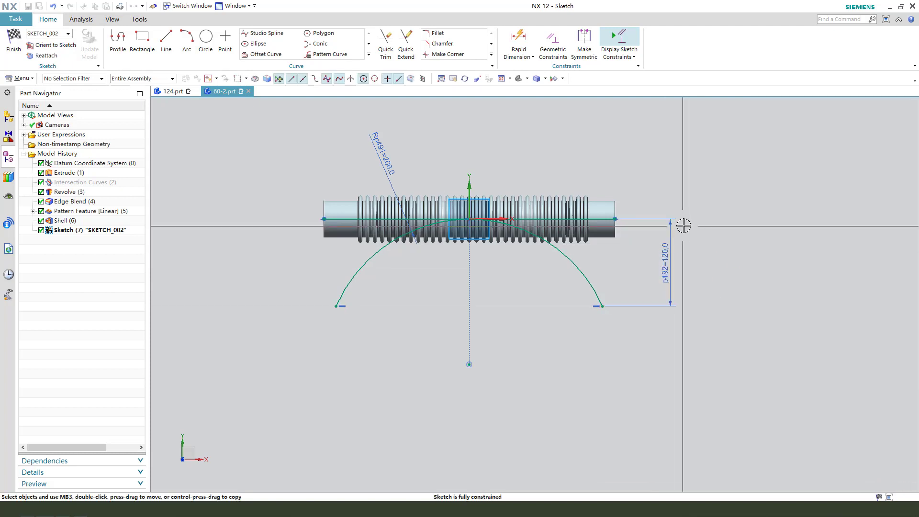
- Finish the sketch and cancel the extrusion, keeping only the line and arc curves
{"action": "left_click", "coordinate": [13, 39]}
{"action": "key", "text": "x"}
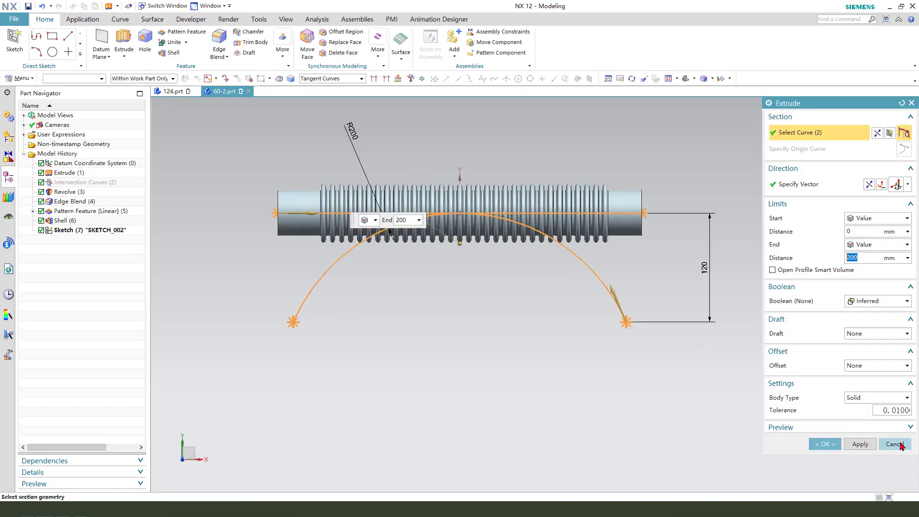
{"action": "left_click", "coordinate": [895, 444]}
{"action": "left_click", "coordinate": [386, 269]}
{"action": "mouse_move", "coordinate": [491, 322]}
{"action": "middle_mouse_down"}
{"action": "mouse_move", "coordinate": [470, 289]}
{"action": "mouse_move", "coordinate": [399, 305]}
{"action": "middle_mouse_up"}
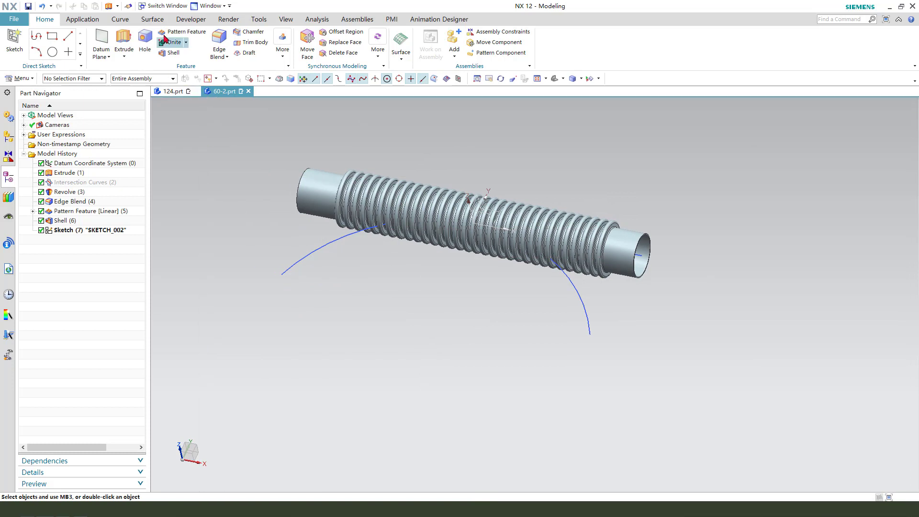
- Start a Global Shaping operation of type By Curve and select all faces of the hose body as the geometry to deform
{"action": "left_click", "coordinate": [152, 19]}
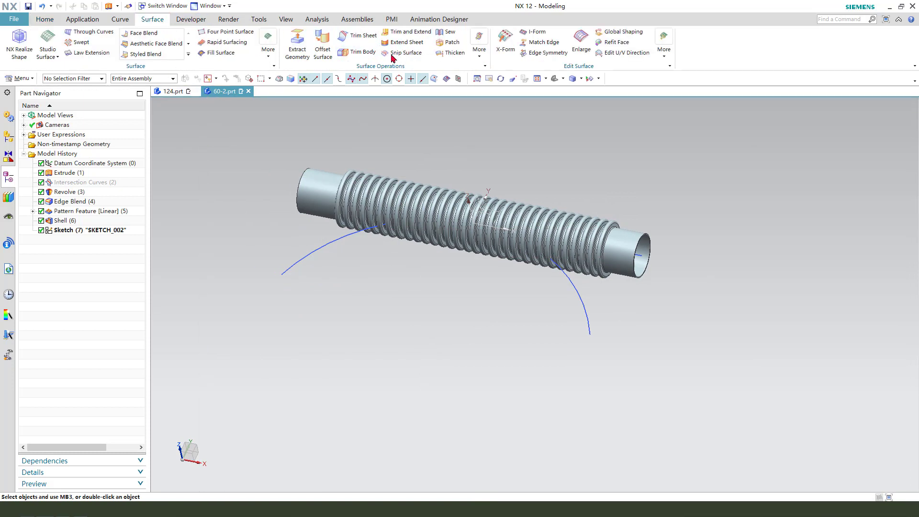
{"action": "left_click", "coordinate": [621, 32]}
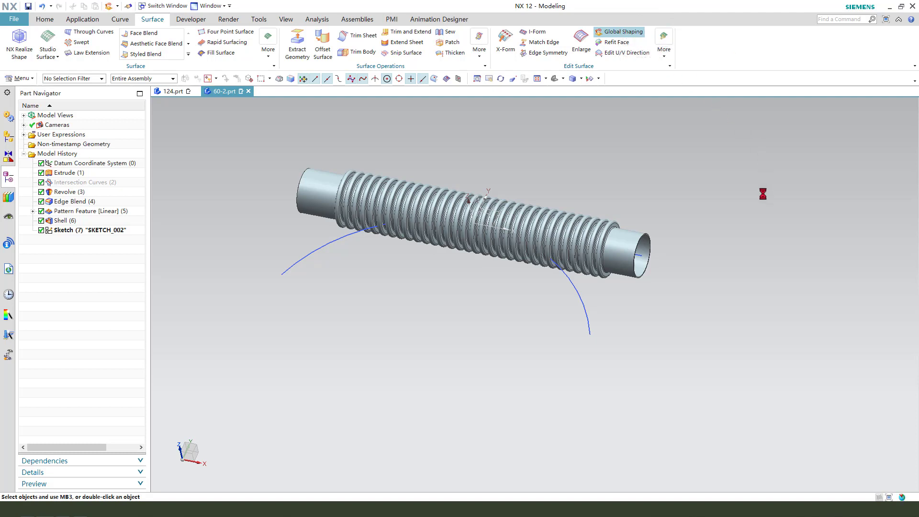
{"action": "left_click", "coordinate": [843, 131]}
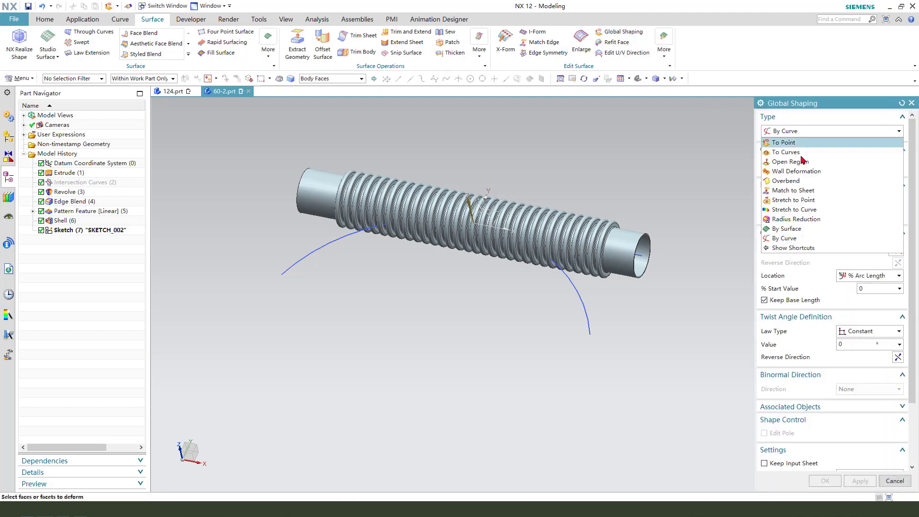
{"action": "left_click", "coordinate": [813, 239]}
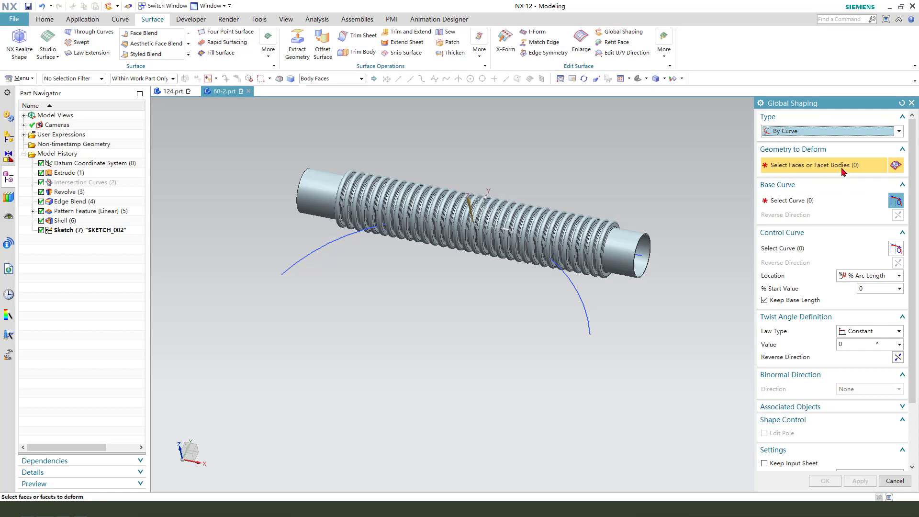
{"action": "left_click", "coordinate": [623, 237]}
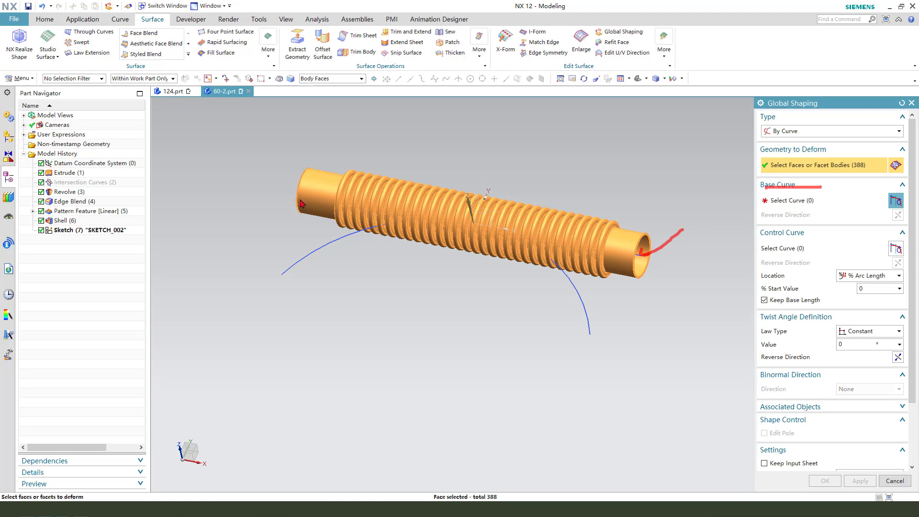
- Assign the straight sketch line as the base curve and the tangent arc as the control curve of the deformation
{"action": "left_click", "coordinate": [895, 200]}
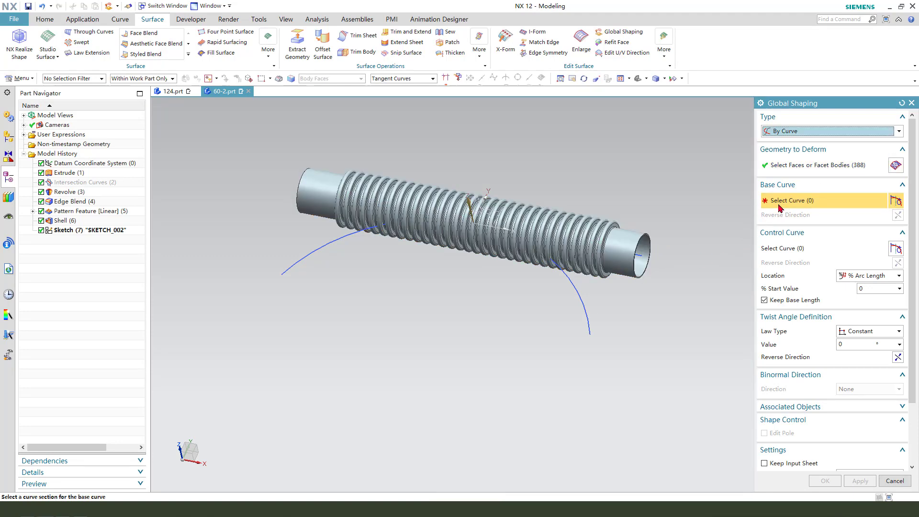
{"action": "middle_click_drag", "start_coordinate": [669, 268], "coordinate": [604, 270]}
{"action": "scroll", "coordinate": [604, 269], "scroll_direction": "up", "scroll_amount": 2}
{"action": "left_click", "coordinate": [652, 275]}
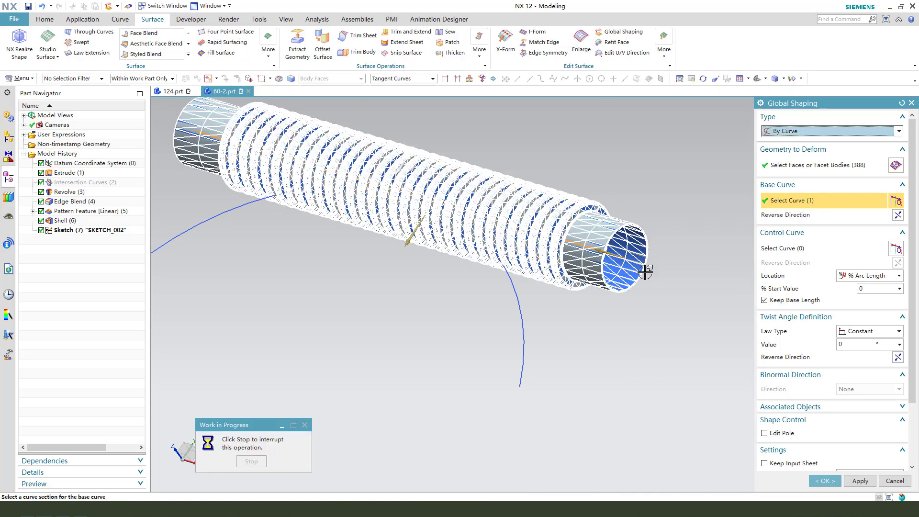
{"action": "scroll", "coordinate": [573, 261], "scroll_direction": "down", "scroll_amount": 2}
{"action": "left_click_drag", "start_coordinate": [752, 238], "coordinate": [796, 237]}
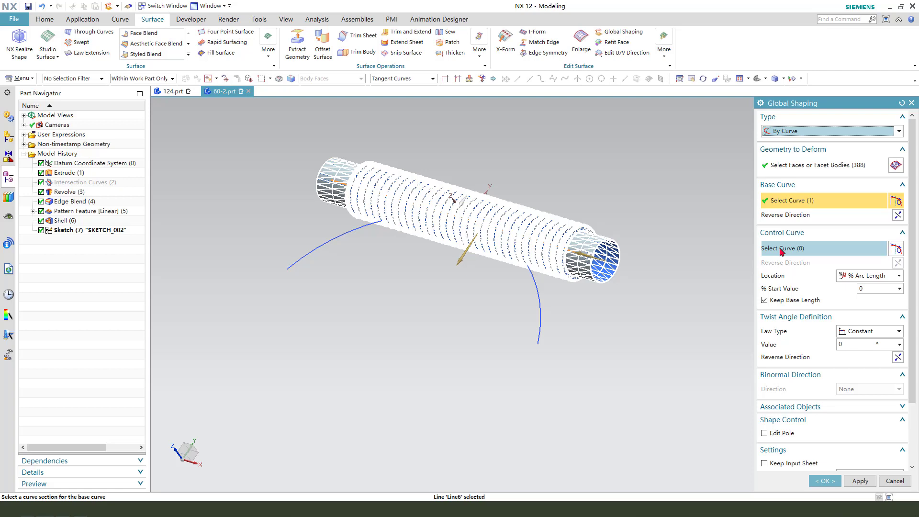
{"action": "left_click", "coordinate": [782, 249]}
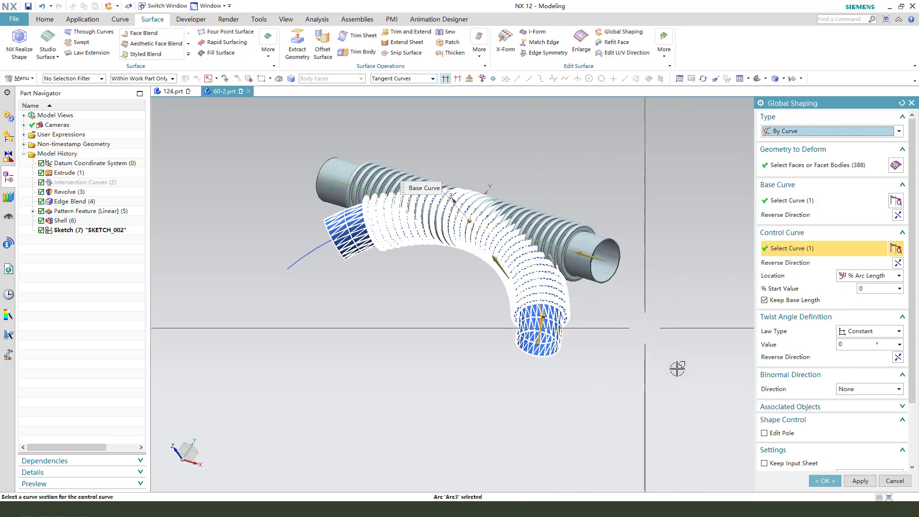
{"action": "mouse_move", "coordinate": [678, 369]}
{"action": "middle_mouse_down"}
{"action": "mouse_move", "coordinate": [661, 349]}
{"action": "mouse_move", "coordinate": [692, 345]}
{"action": "mouse_move", "coordinate": [669, 359]}
{"action": "middle_mouse_up"}
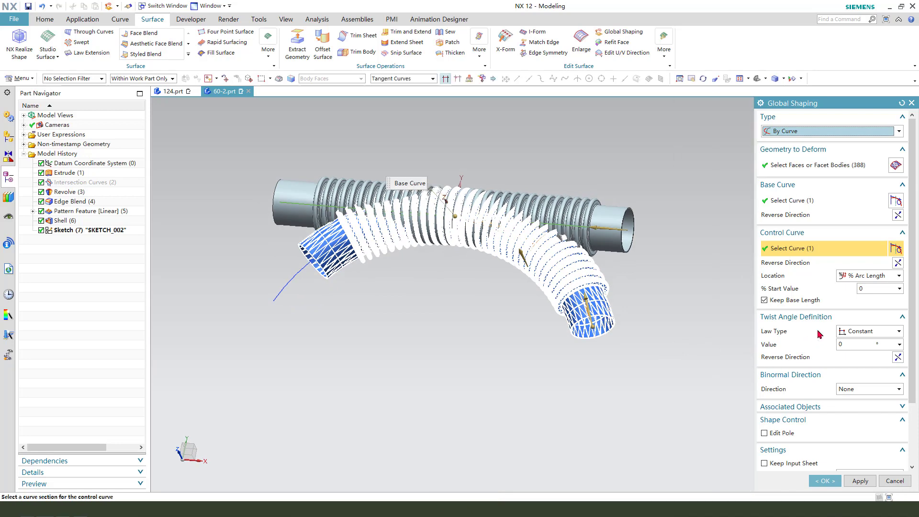
- Complete the Global Shaping operation so the hose body is deformed from the straight line onto the arc
{"action": "scroll", "coordinate": [858, 437], "scroll_direction": "down", "scroll_amount": 2}
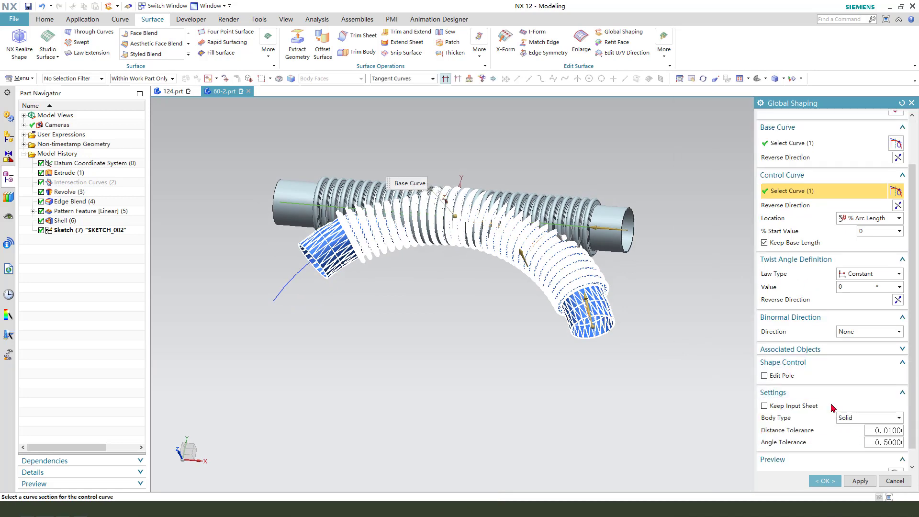
{"action": "left_click", "coordinate": [828, 482]}
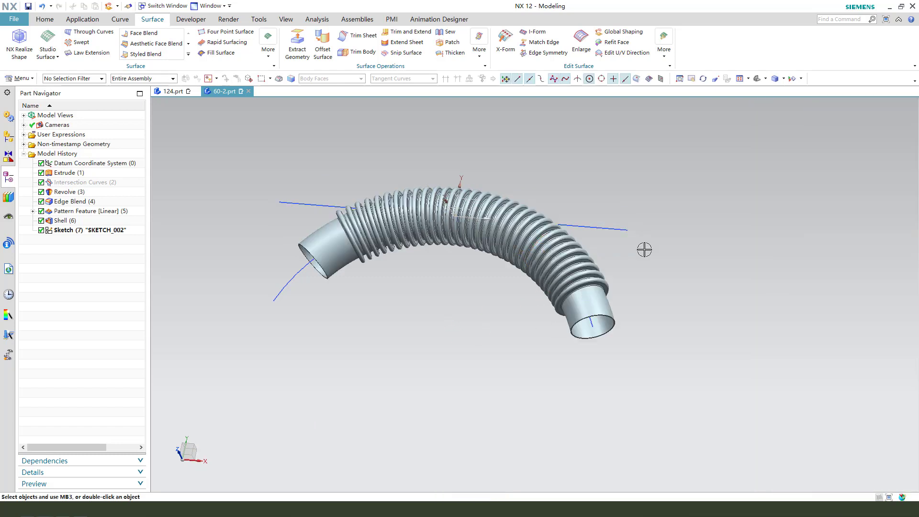
- Hide the sketch containing the line and arc, and hide the datum coordinate system
{"action": "right_click", "coordinate": [683, 243]}
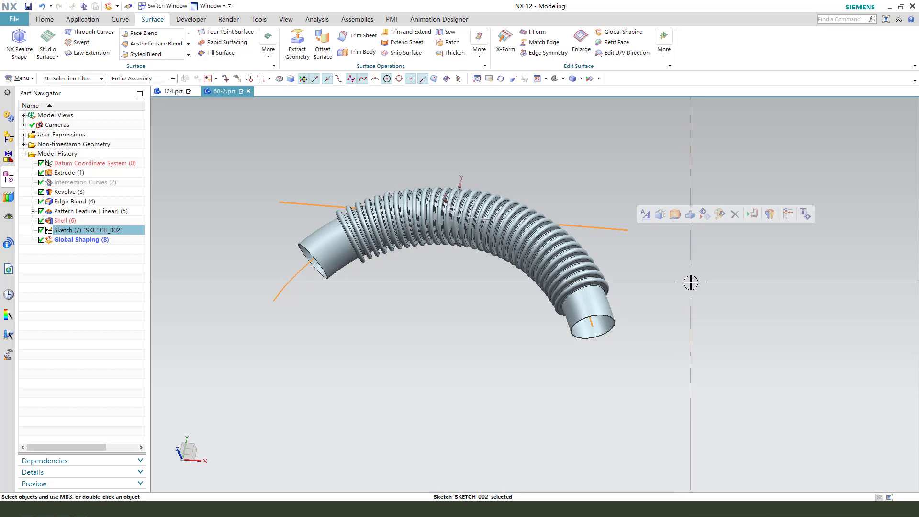
{"action": "key", "text": "Escape"}
{"action": "left_click", "coordinate": [460, 187]}
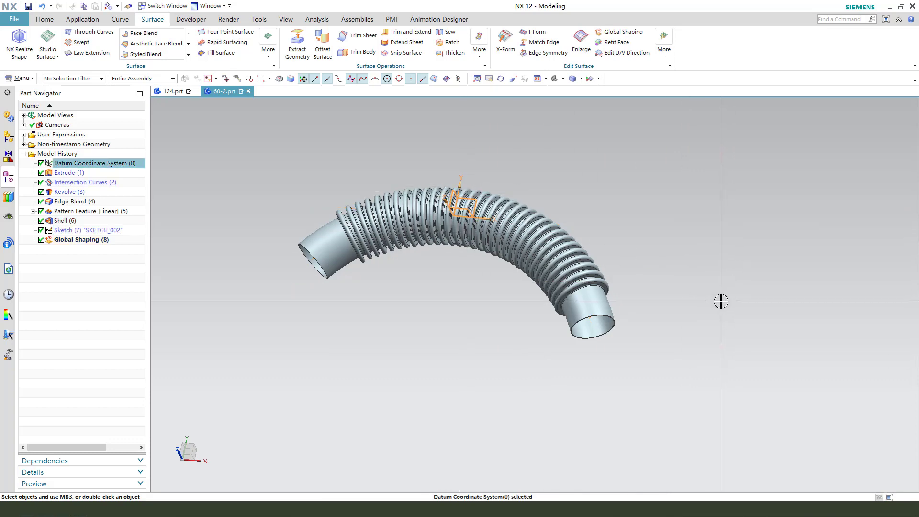
{"action": "key", "text": "ctrl+b"}
- Change the display colour of the whole bent hose body to green
{"action": "key", "text": "ctrl+j"}
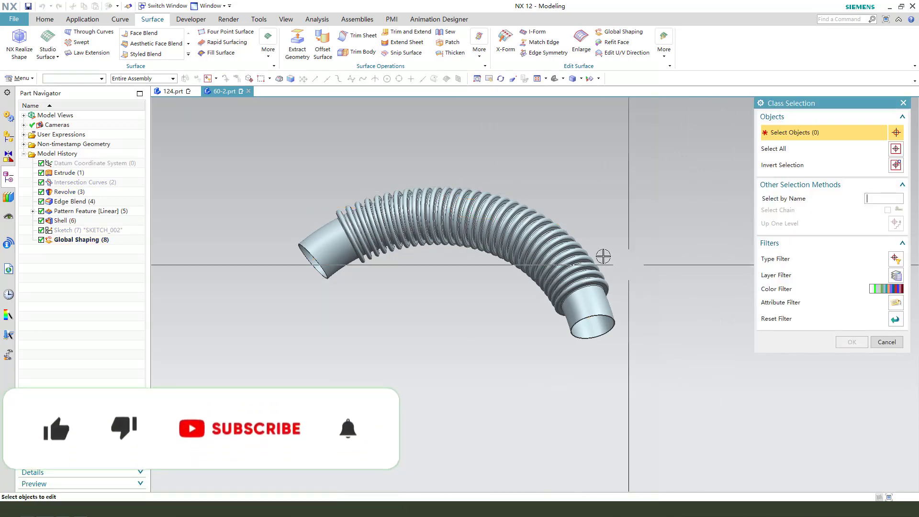
{"action": "left_click", "coordinate": [582, 250]}
{"action": "middle_click", "coordinate": [646, 247]}
{"action": "left_click", "coordinate": [881, 165]}
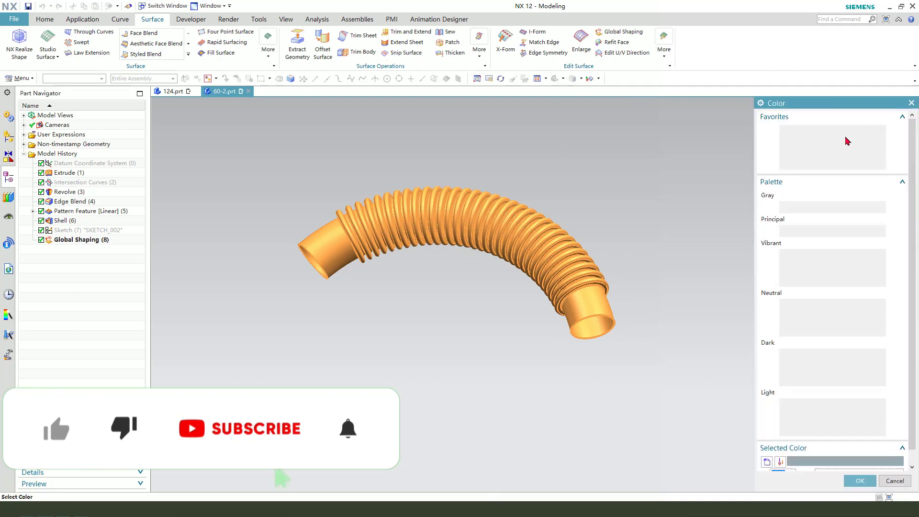
{"action": "left_click", "coordinate": [837, 132]}
{"action": "middle_click", "coordinate": [710, 199]}
{"action": "middle_click", "coordinate": [654, 232]}
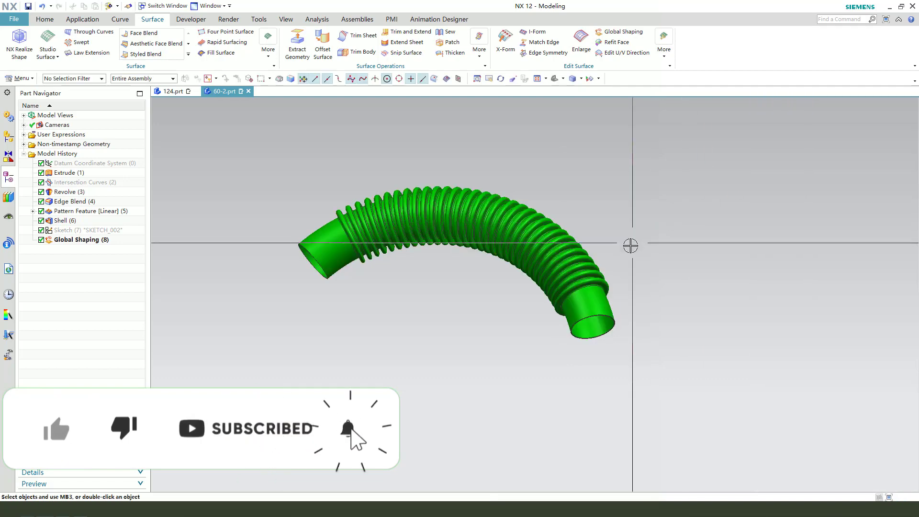
- Examine the finished bent hose from several angles, including its open end and corrugated ribs
{"action": "mouse_move", "coordinate": [632, 244]}
{"action": "middle_mouse_down"}
{"action": "mouse_move", "coordinate": [661, 300]}
{"action": "mouse_move", "coordinate": [637, 262]}
{"action": "middle_mouse_up"}
{"action": "right_click_drag", "start_coordinate": [721, 260], "coordinate": [740, 246]}
{"action": "left_click", "coordinate": [740, 245]}
{"action": "left_click_drag", "start_coordinate": [673, 263], "coordinate": [656, 208]}
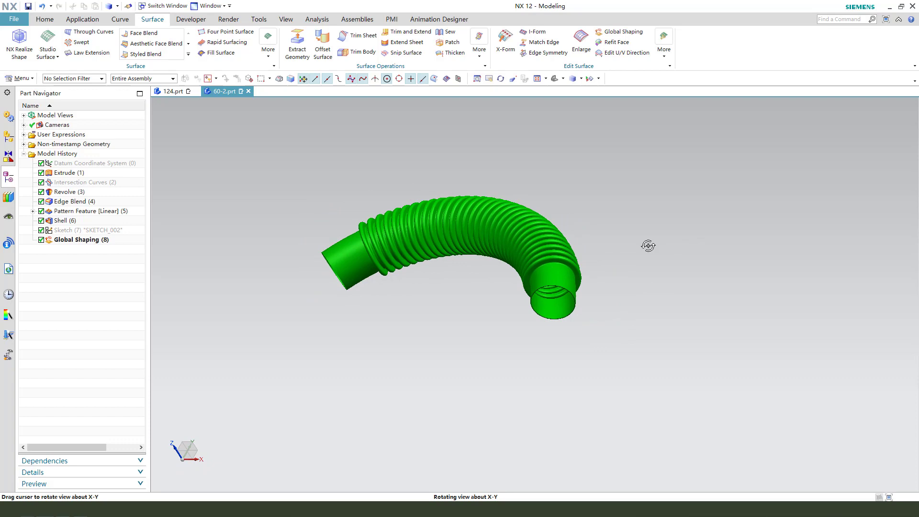
{"action": "mouse_move", "coordinate": [665, 259]}
{"action": "left_mouse_down"}
{"action": "mouse_move", "coordinate": [739, 238]}
{"action": "mouse_move", "coordinate": [628, 302]}
{"action": "mouse_move", "coordinate": [549, 307]}
{"action": "mouse_move", "coordinate": [599, 304]}
{"action": "mouse_move", "coordinate": [735, 185]}
{"action": "mouse_move", "coordinate": [665, 271]}
{"action": "mouse_move", "coordinate": [587, 285]}
{"action": "mouse_move", "coordinate": [528, 282]}
{"action": "mouse_move", "coordinate": [659, 254]}
{"action": "left_mouse_up"}
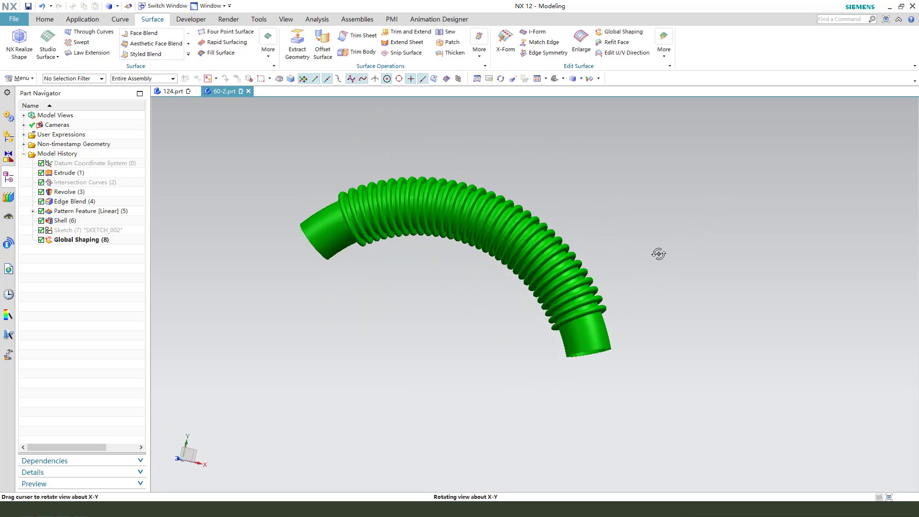